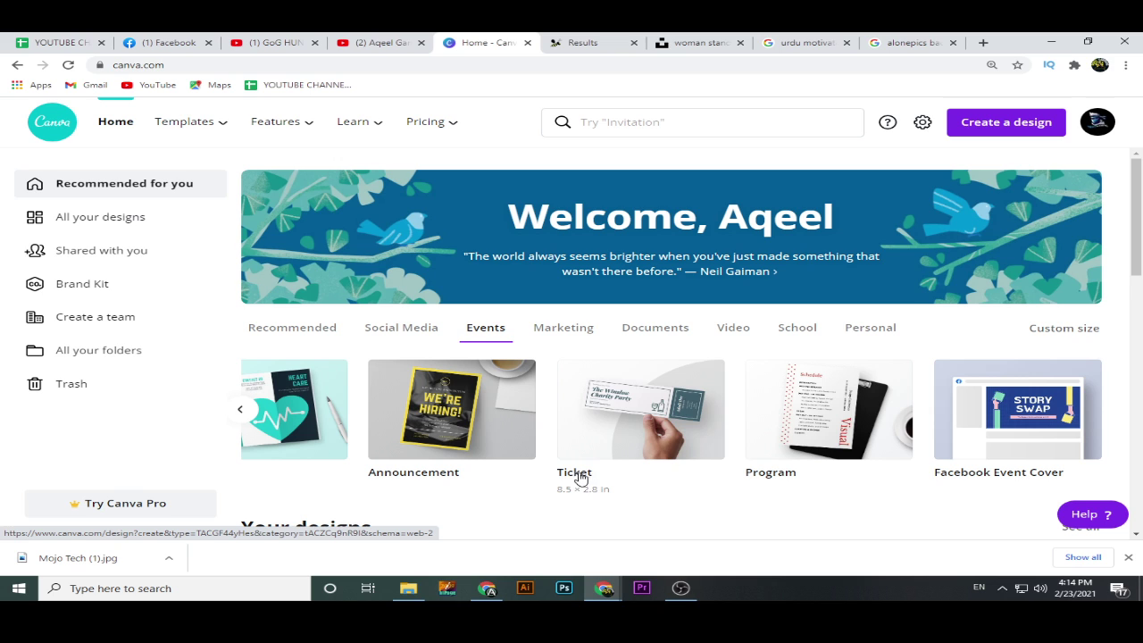
Open a blank 8.5 × 2.8 in Ticket design from the Events card in a new tab.
{"action": "right_click", "coordinate": [574, 475]}
{"action": "left_click", "coordinate": [598, 361]}
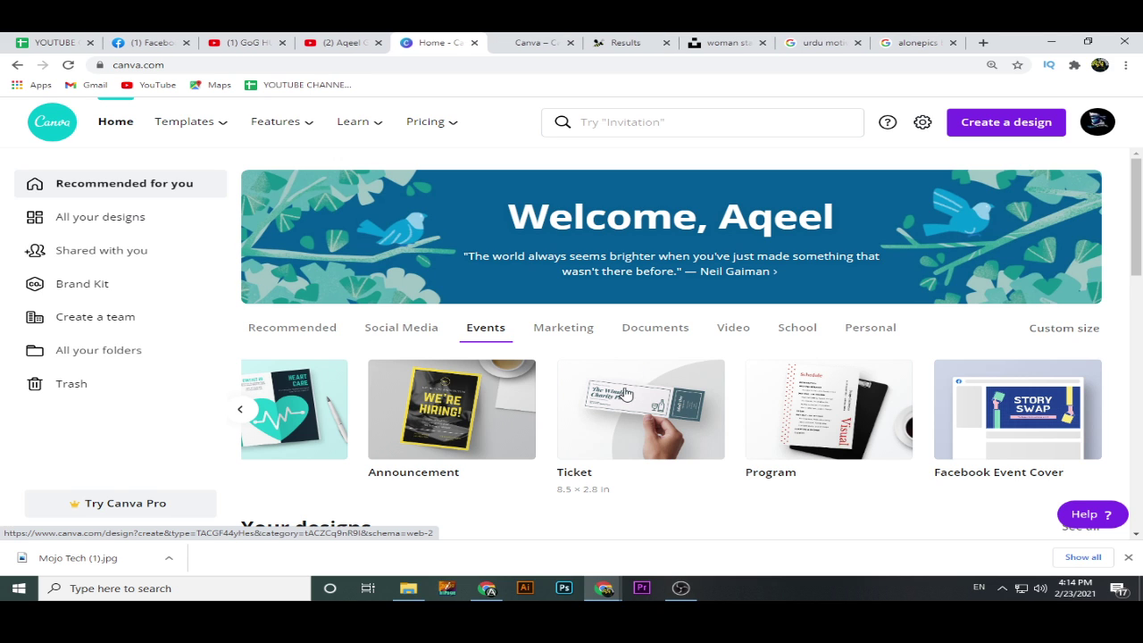
{"action": "left_click", "coordinate": [536, 42]}
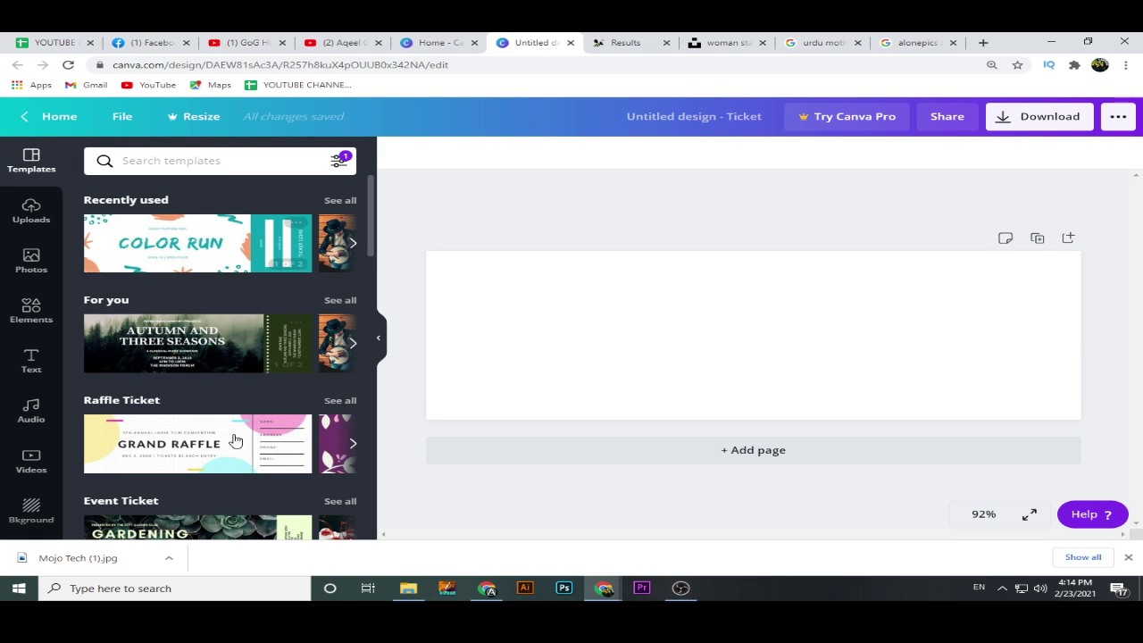
Apply the Yellow & Black Modern Abstract Raffle Ticket template's front page to the blank ticket.
{"action": "scroll", "coordinate": [236, 480], "scroll_direction": "down", "scroll_amount": 3}
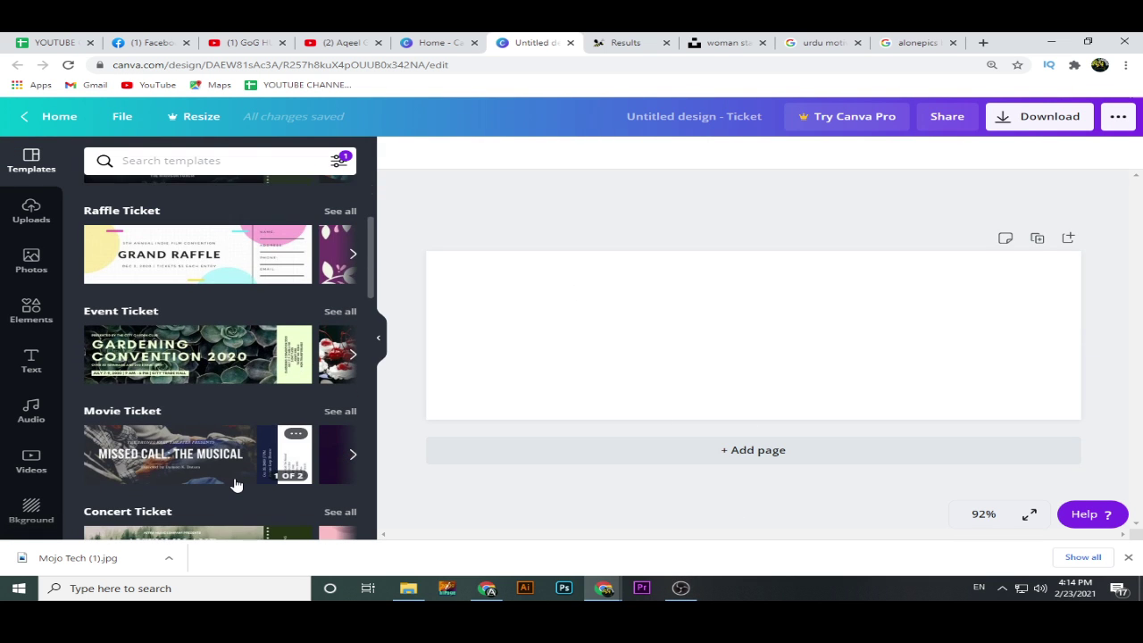
{"action": "scroll", "coordinate": [236, 485], "scroll_direction": "down", "scroll_amount": 2}
{"action": "scroll", "coordinate": [236, 485], "scroll_direction": "down", "scroll_amount": 3}
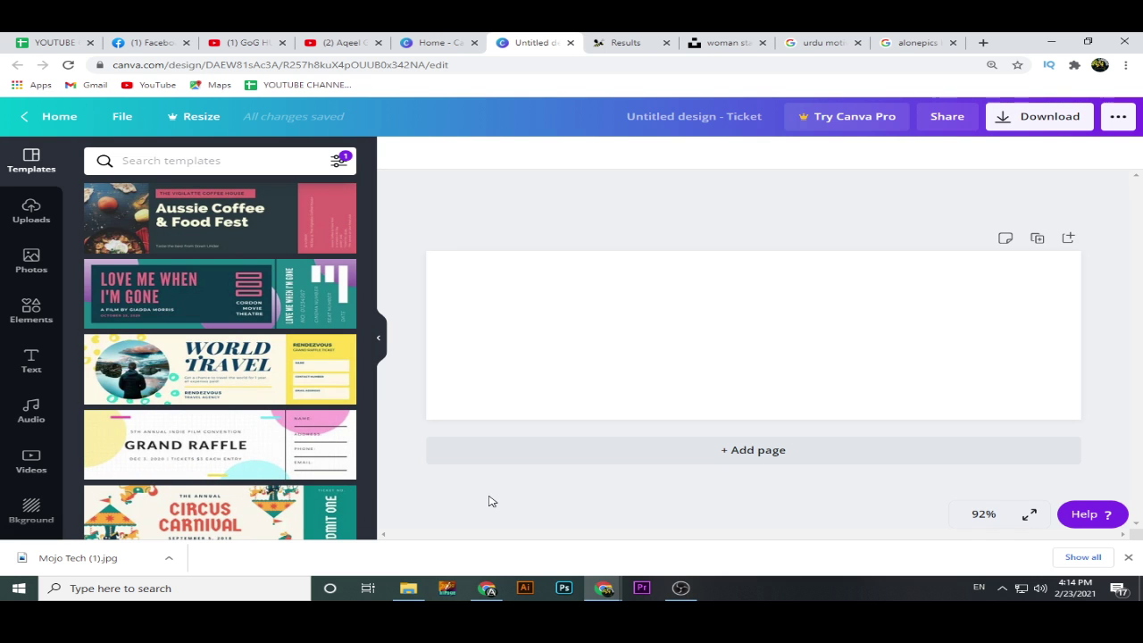
{"action": "scroll", "coordinate": [275, 503], "scroll_direction": "down", "scroll_amount": 3}
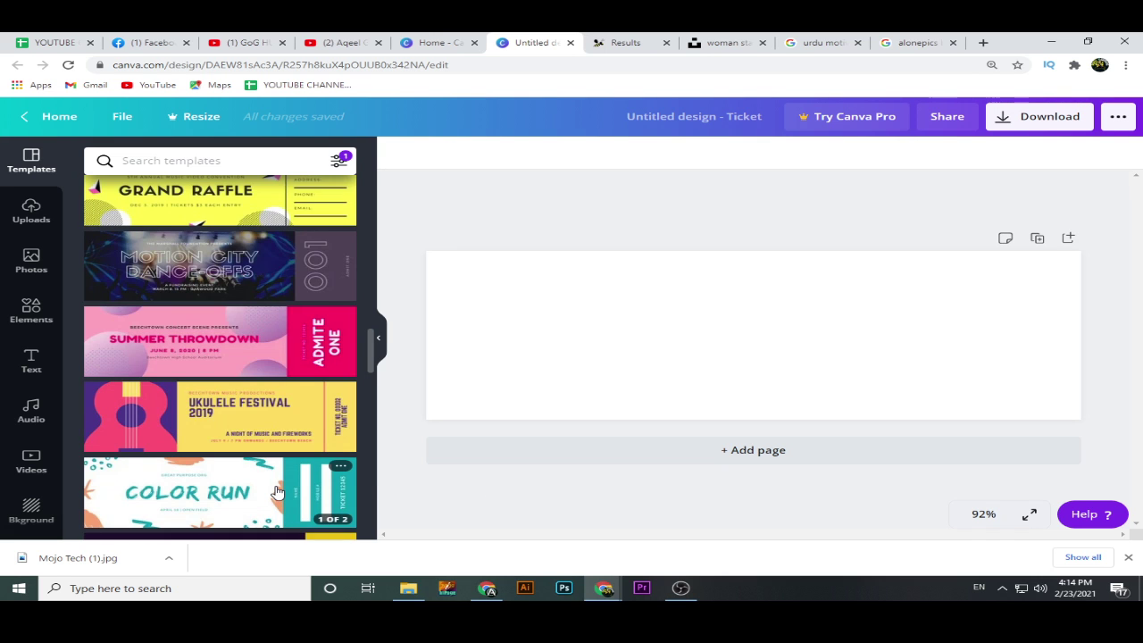
{"action": "scroll", "coordinate": [277, 491], "scroll_direction": "up", "scroll_amount": 3}
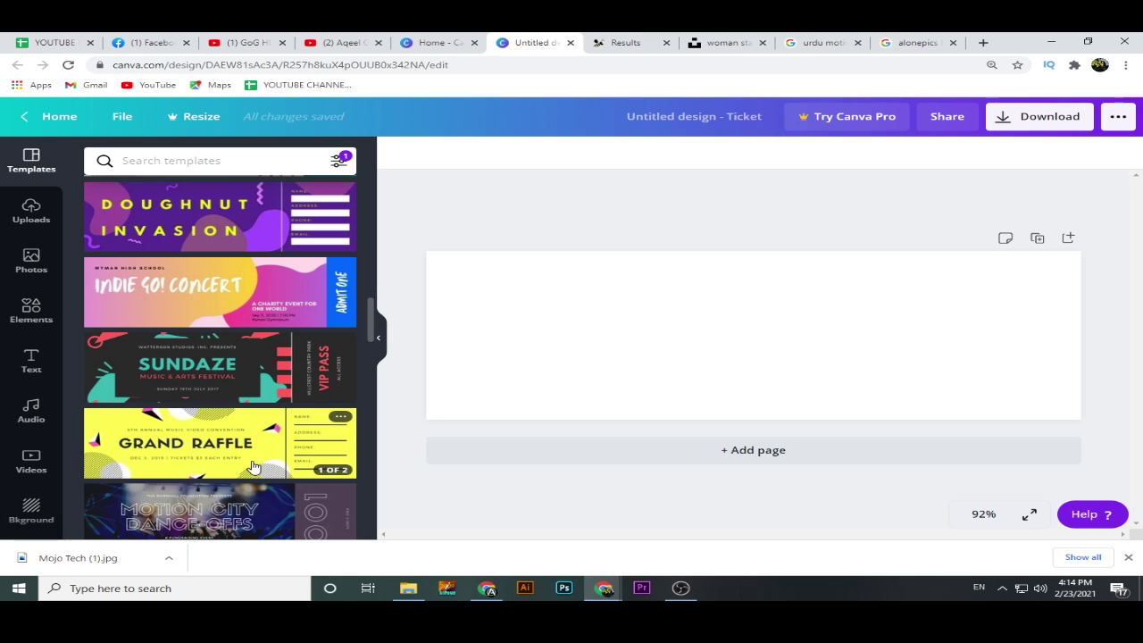
{"action": "left_click", "coordinate": [253, 465]}
{"action": "left_click", "coordinate": [235, 270]}
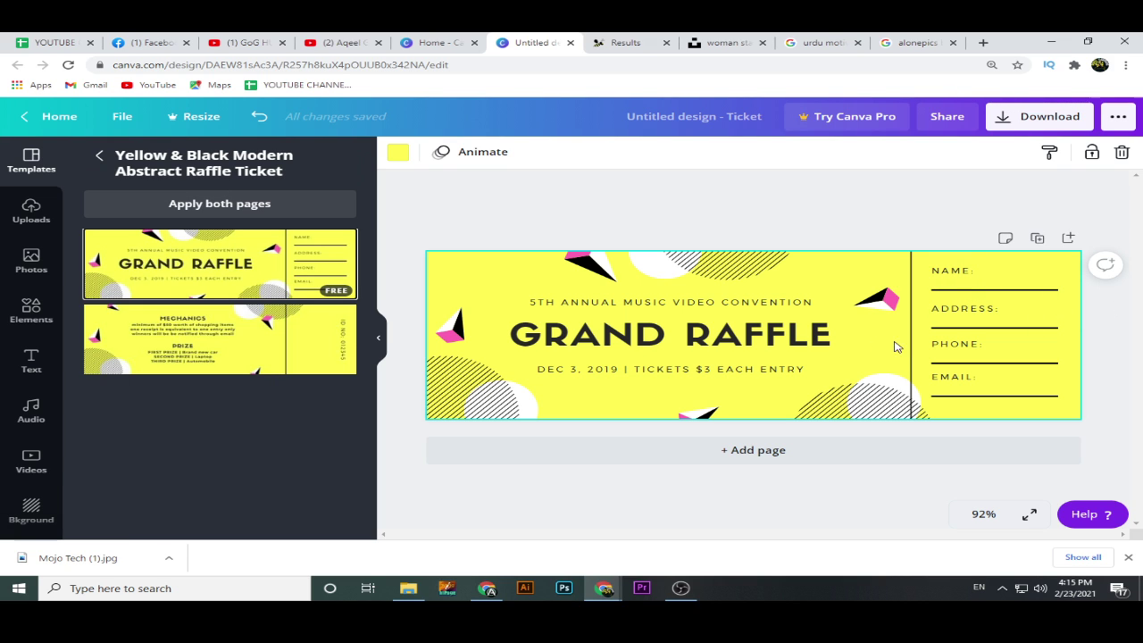
{"action": "left_click", "coordinate": [31, 365]}
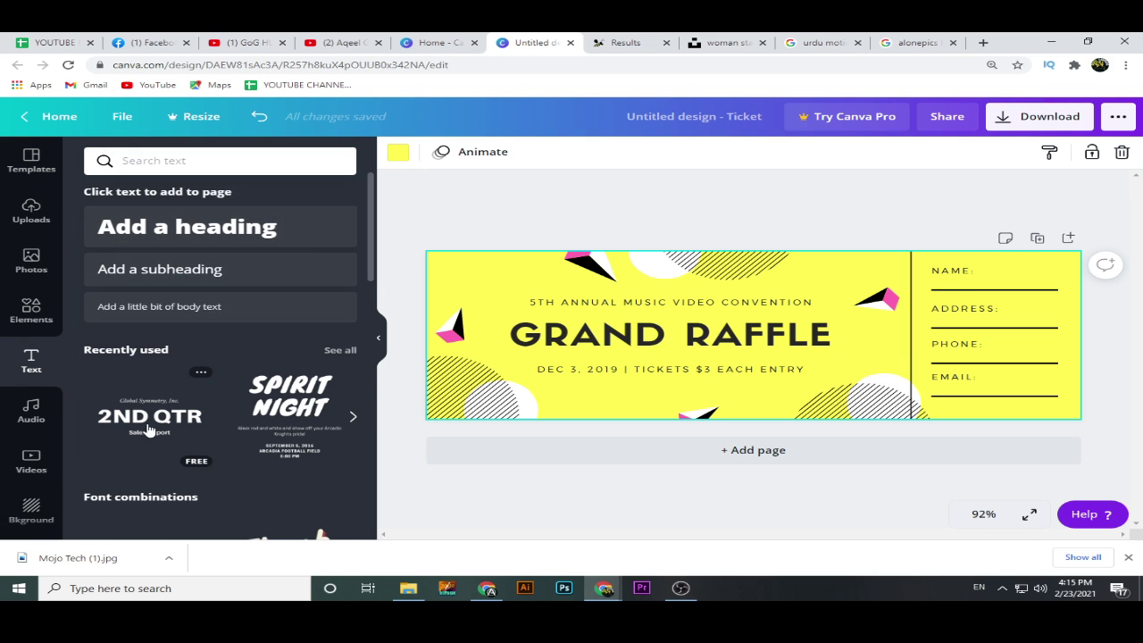
Add the recent 2ND QTR text group and delete its Sales Report and Global Symmetry lines.
{"action": "left_click", "coordinate": [159, 424]}
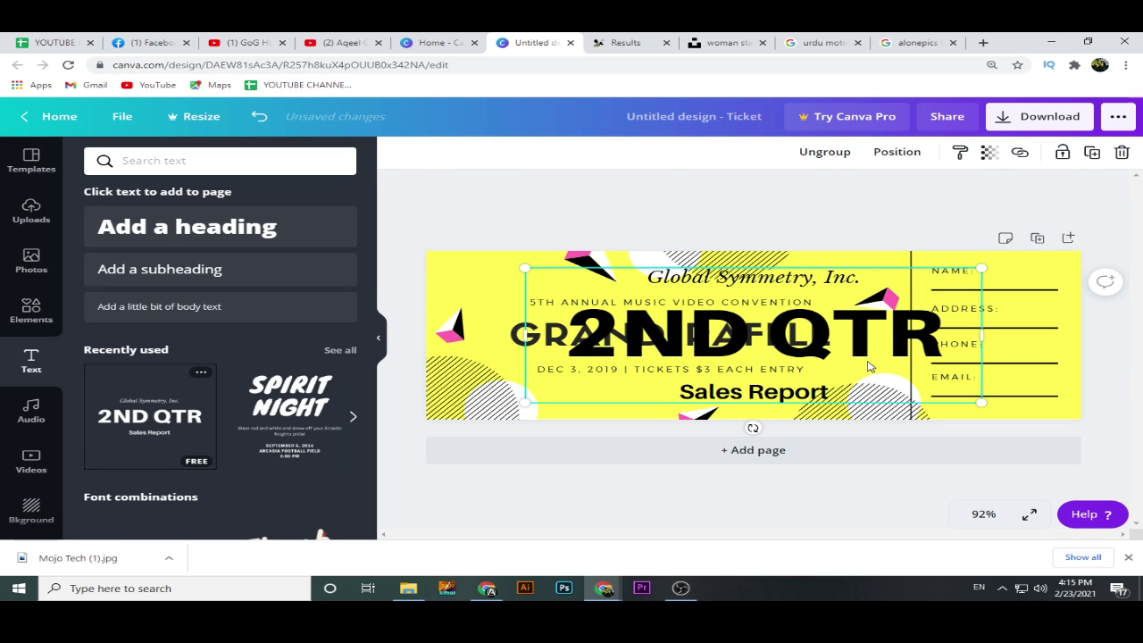
{"action": "left_click", "coordinate": [774, 396]}
{"action": "key", "text": "Delete"}
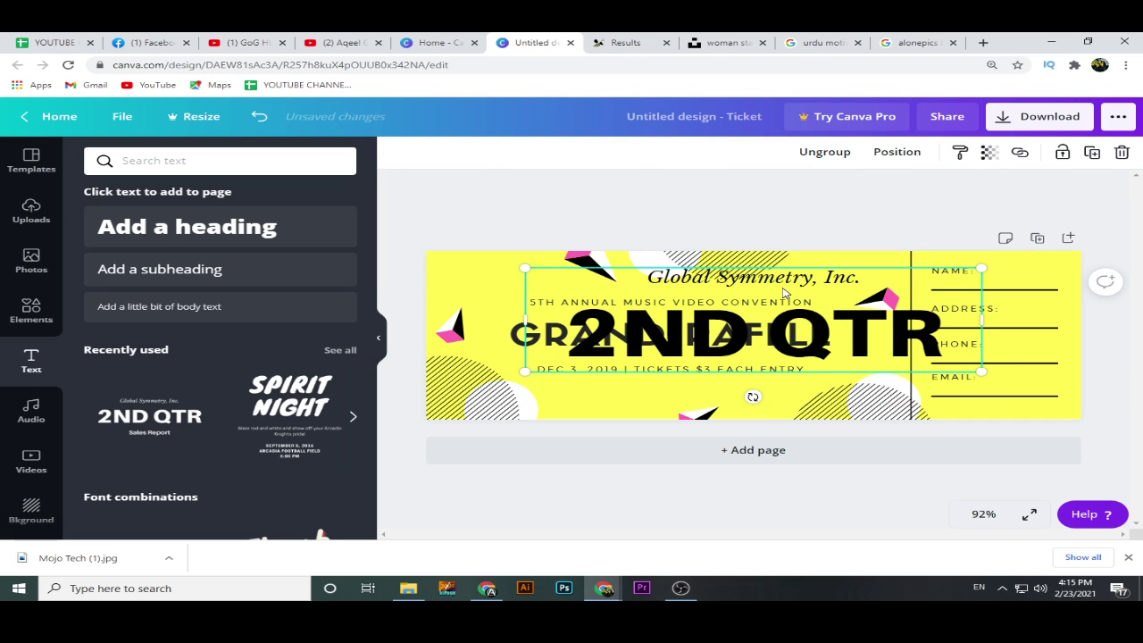
{"action": "left_click", "coordinate": [785, 284]}
{"action": "key", "text": "Delete"}
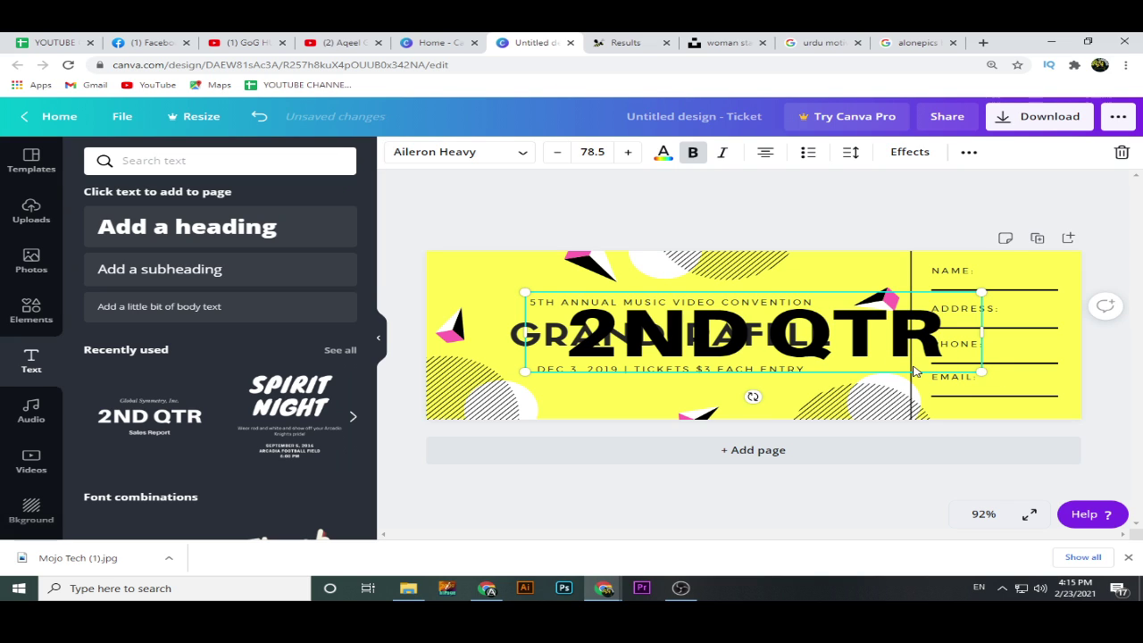
Shrink the 2ND QTR text to size 11.6 and place it on the NAME line.
{"action": "left_click", "coordinate": [970, 377]}
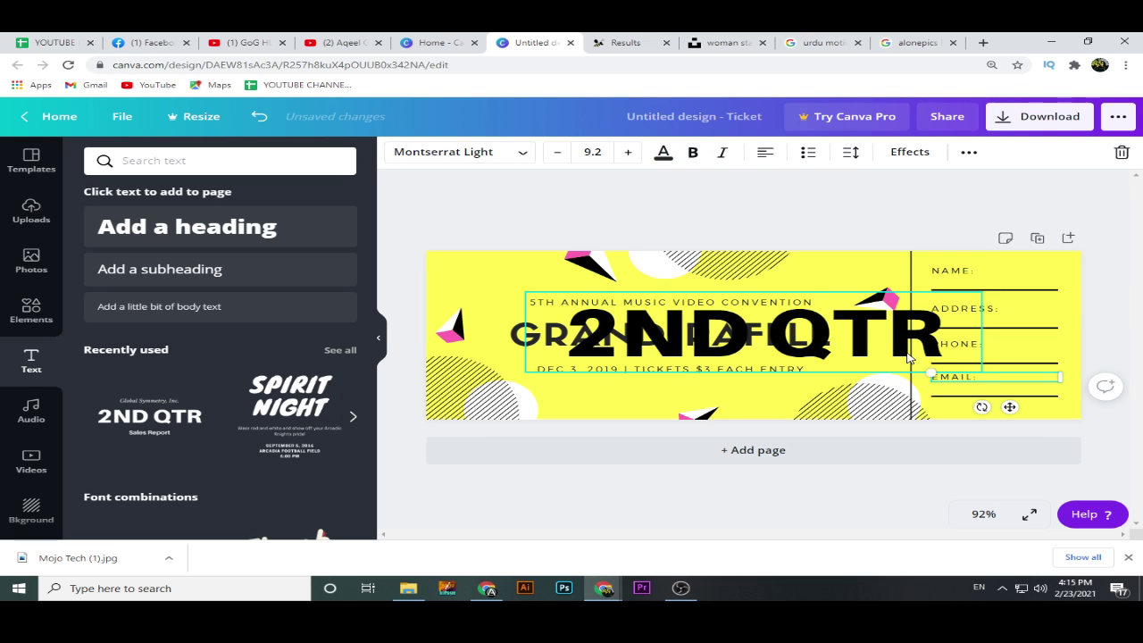
{"action": "left_click", "coordinate": [705, 401]}
{"action": "left_click", "coordinate": [720, 345]}
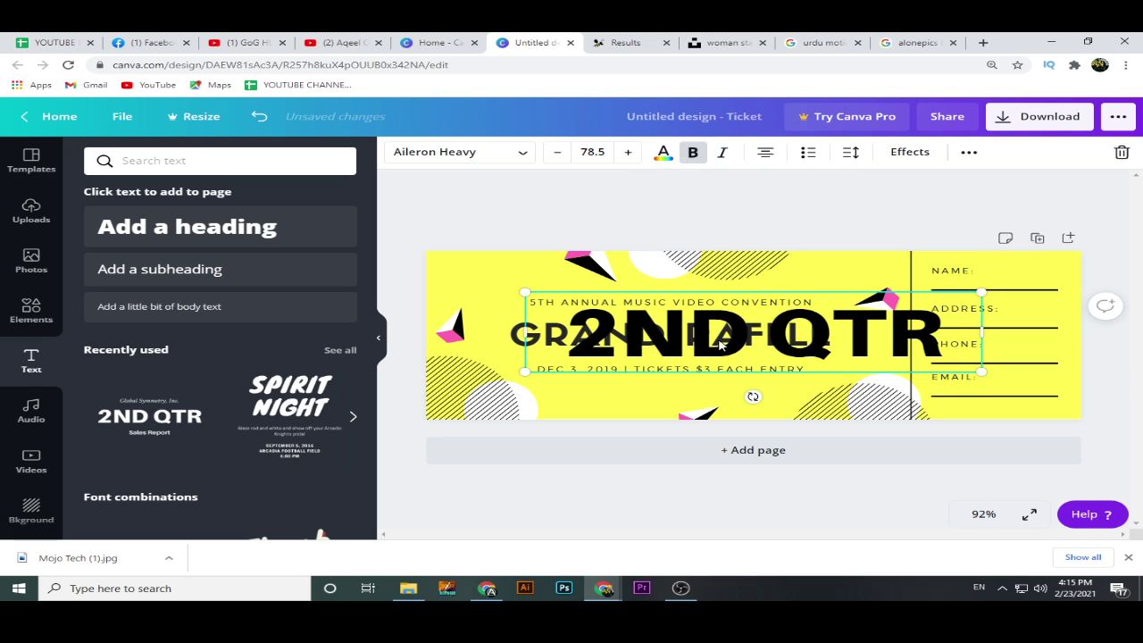
{"action": "left_click_drag", "start_coordinate": [981, 292], "coordinate": [1047, 285]}
Replace the 2ND QTR text with the entrant's full name on the NAME line.
{"action": "double_click", "coordinate": [1027, 286]}
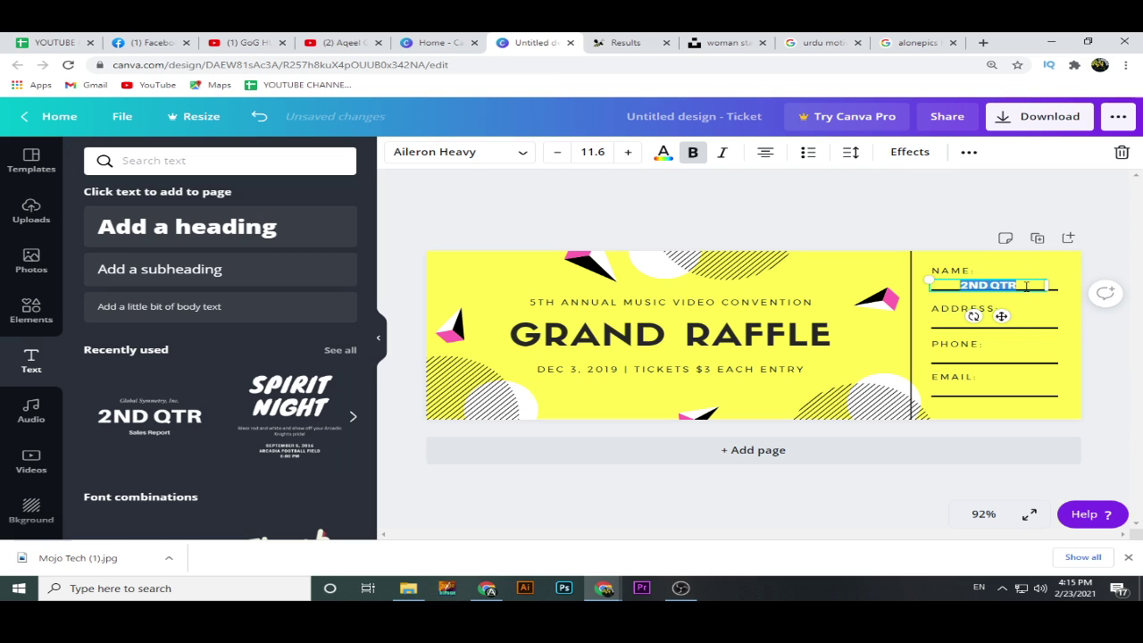
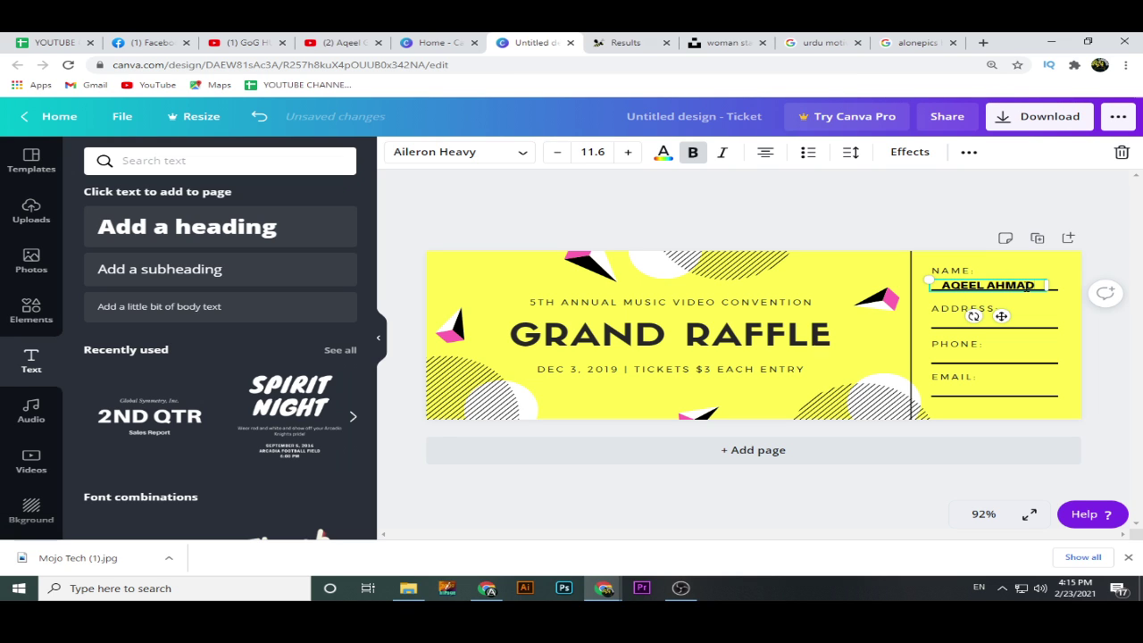
{"action": "left_click", "coordinate": [1098, 322]}
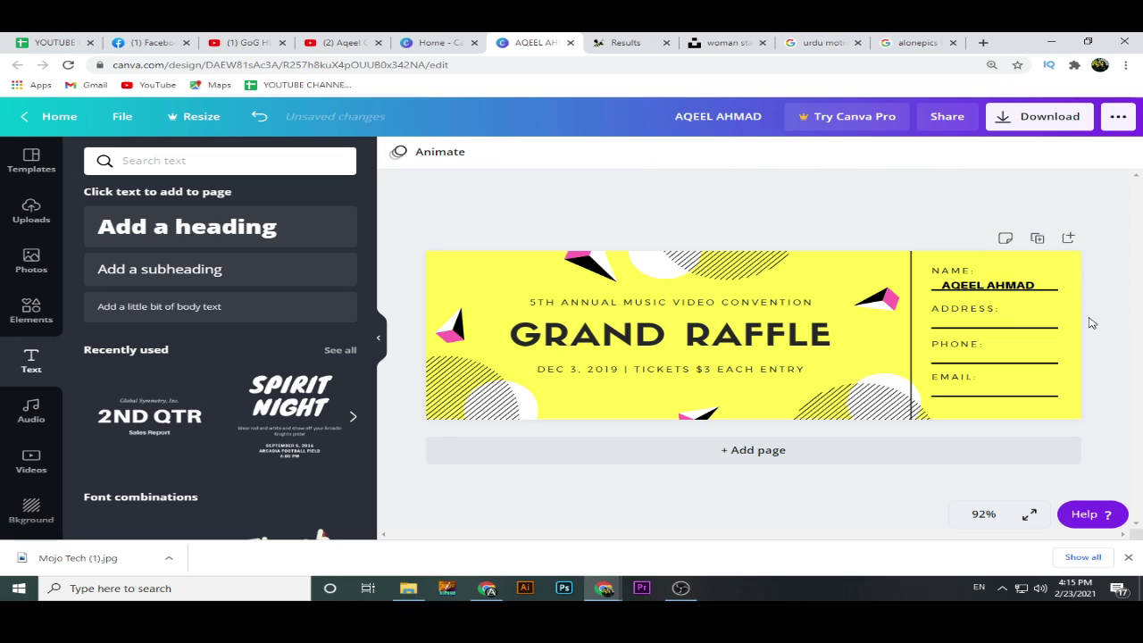
Duplicate the name text onto the ADDRESS line and change it to 'XYZ'.
{"action": "left_click", "coordinate": [1014, 283]}
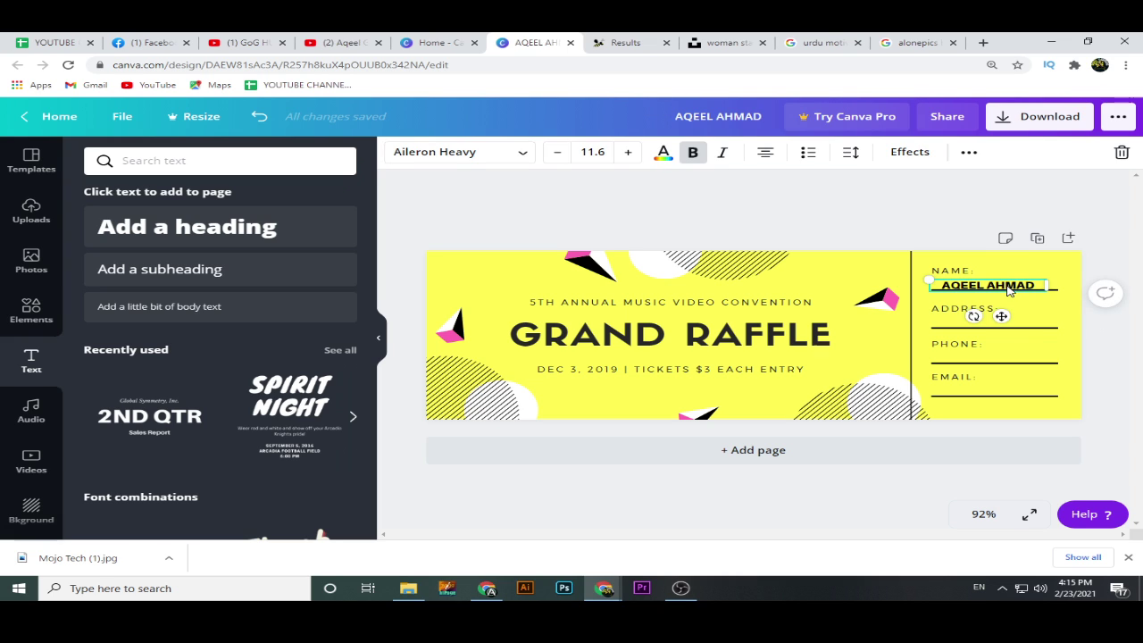
{"action": "key", "text": "ctrl+d"}
{"action": "left_click_drag", "start_coordinate": [1011, 304], "coordinate": [921, 331]}
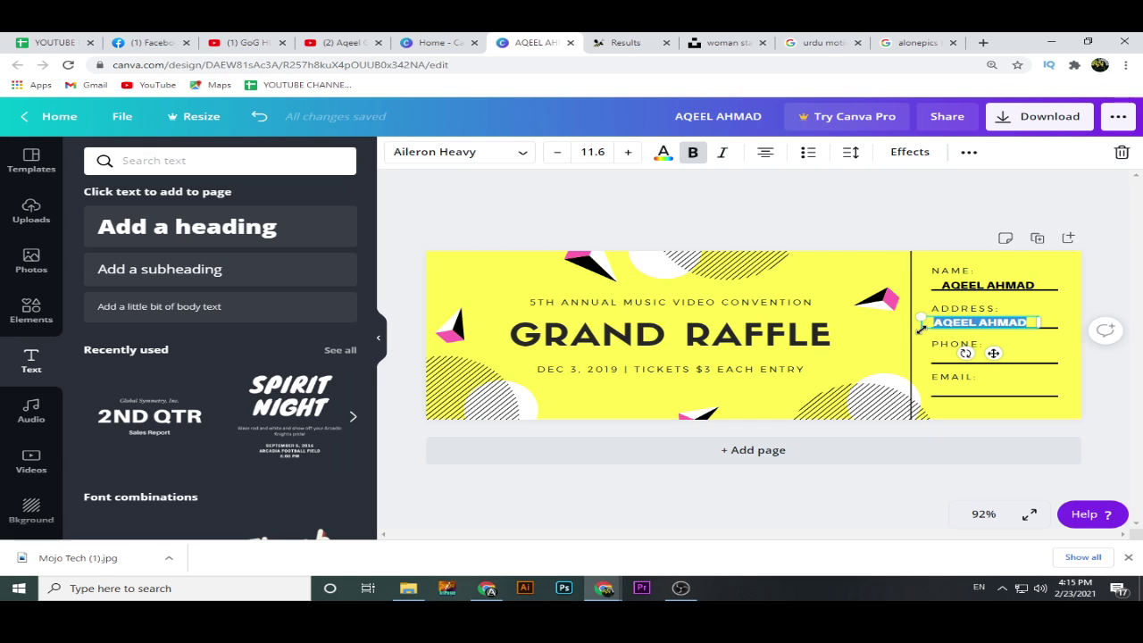
{"action": "type", "text": "X"}
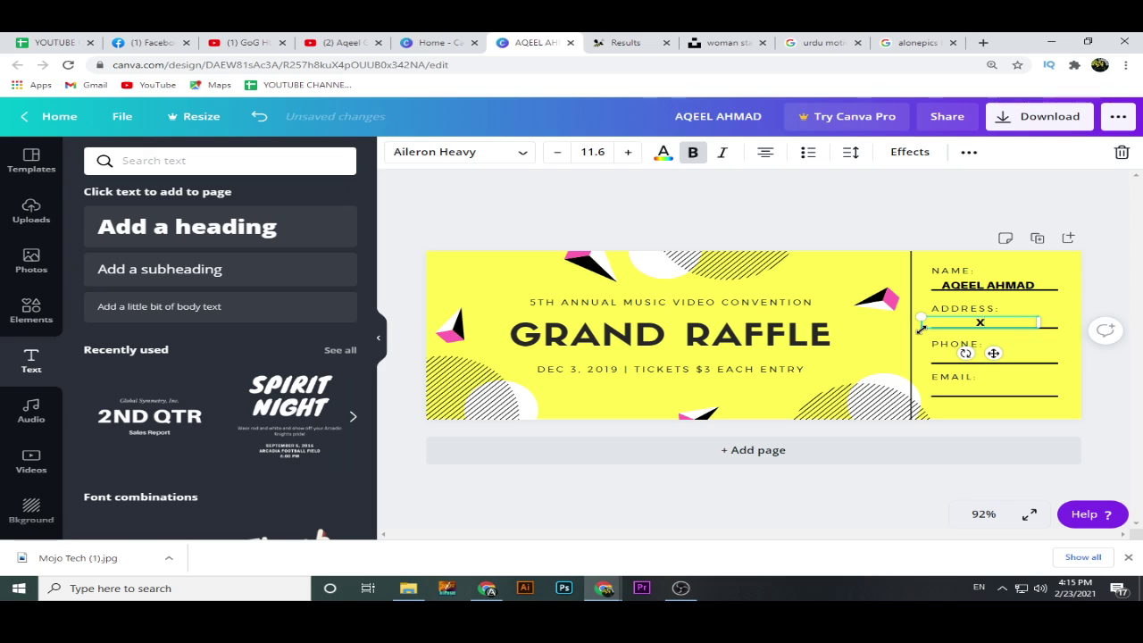
{"action": "type", "text": "YZ"}
{"action": "left_click", "coordinate": [1089, 309]}
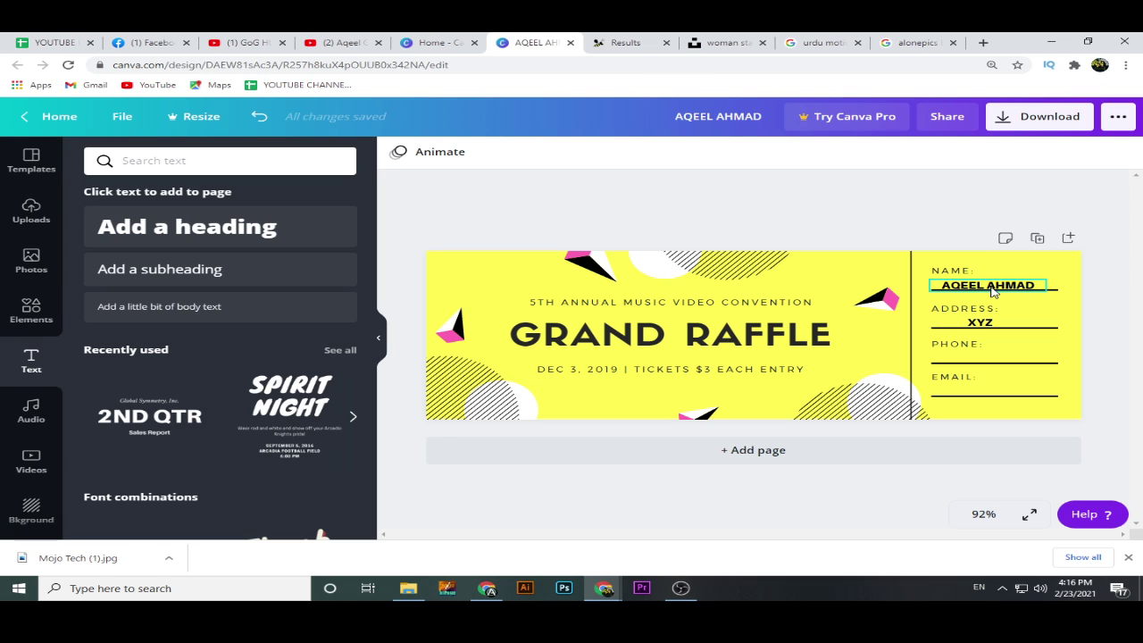
Duplicate the name entry onto the phone line and replace it with a phone number.
{"action": "left_click", "coordinate": [993, 357]}
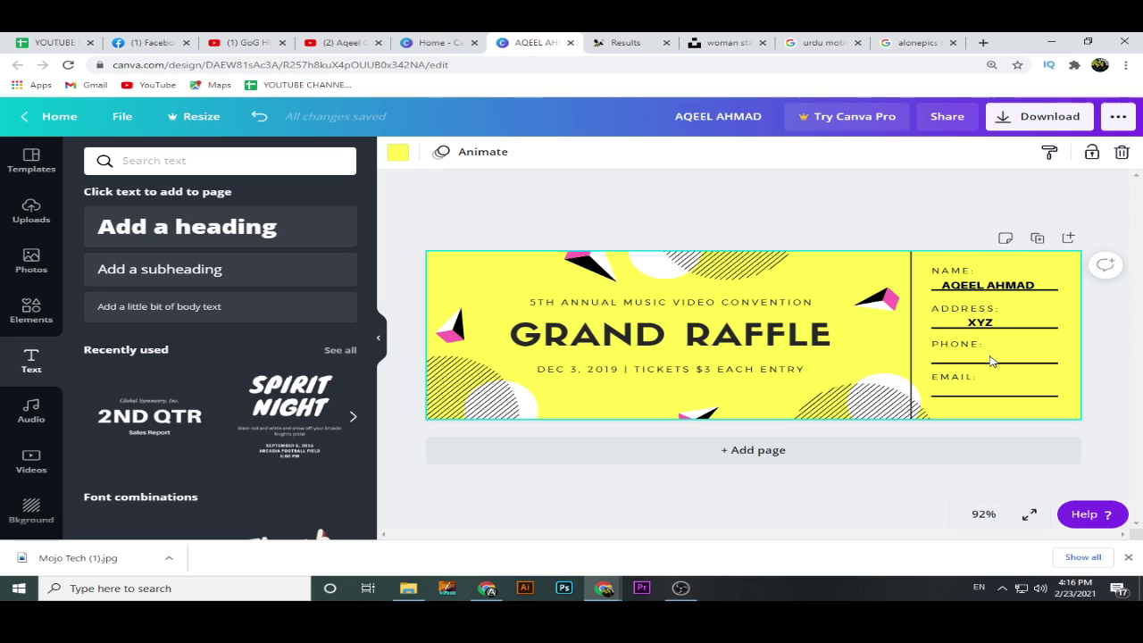
{"action": "left_click", "coordinate": [990, 287]}
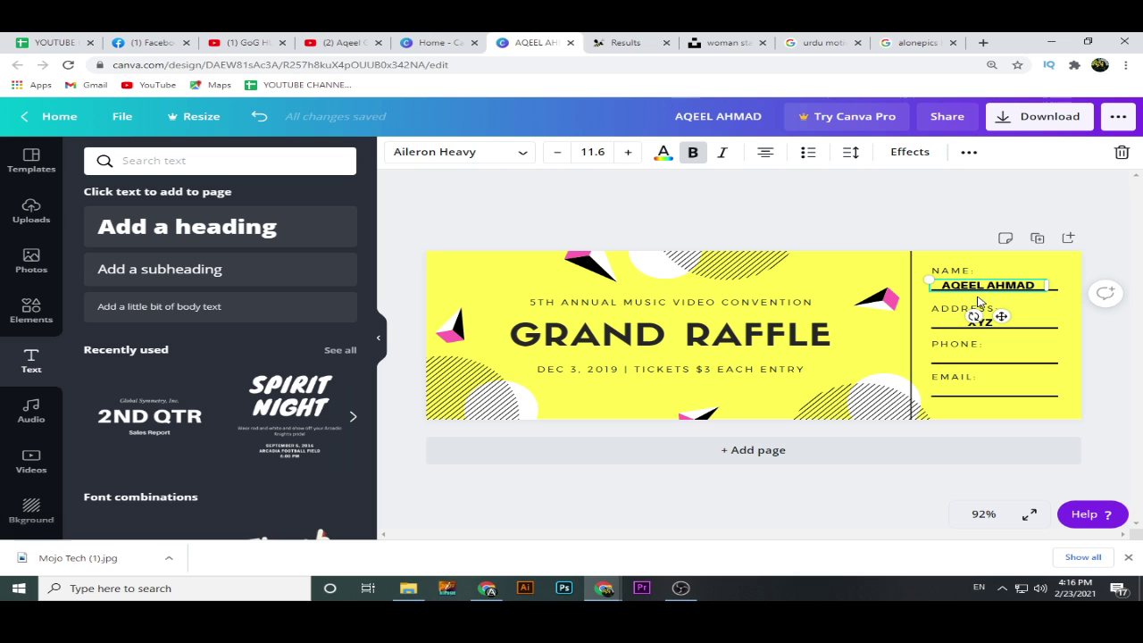
{"action": "key", "text": "ctrl+d"}
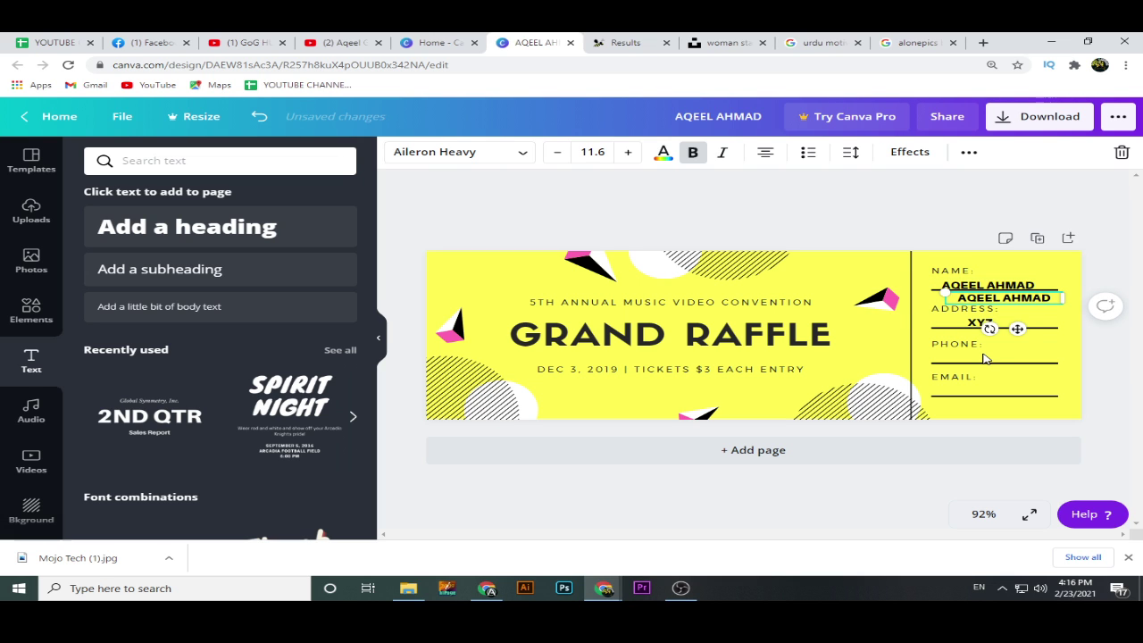
{"action": "left_click_drag", "start_coordinate": [1002, 301], "coordinate": [979, 358]}
{"action": "double_click", "coordinate": [979, 359]}
{"action": "left_click", "coordinate": [1038, 356]}
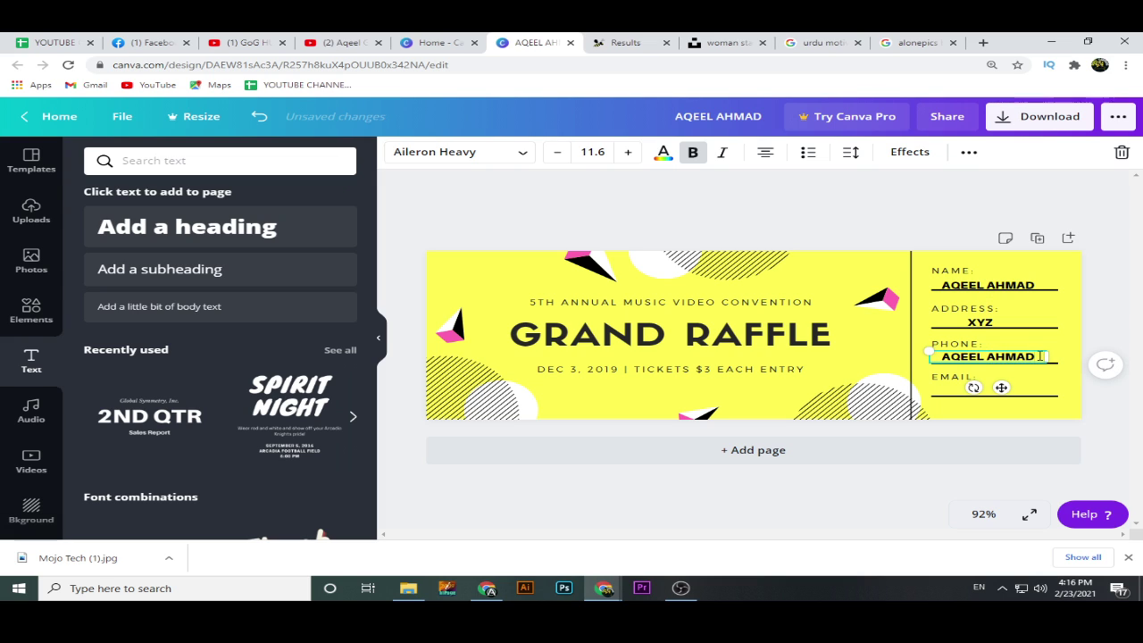
{"action": "double_click", "coordinate": [1011, 356]}
{"action": "left_click", "coordinate": [951, 358]}
{"action": "left_click_drag", "start_coordinate": [943, 358], "coordinate": [1034, 357]}
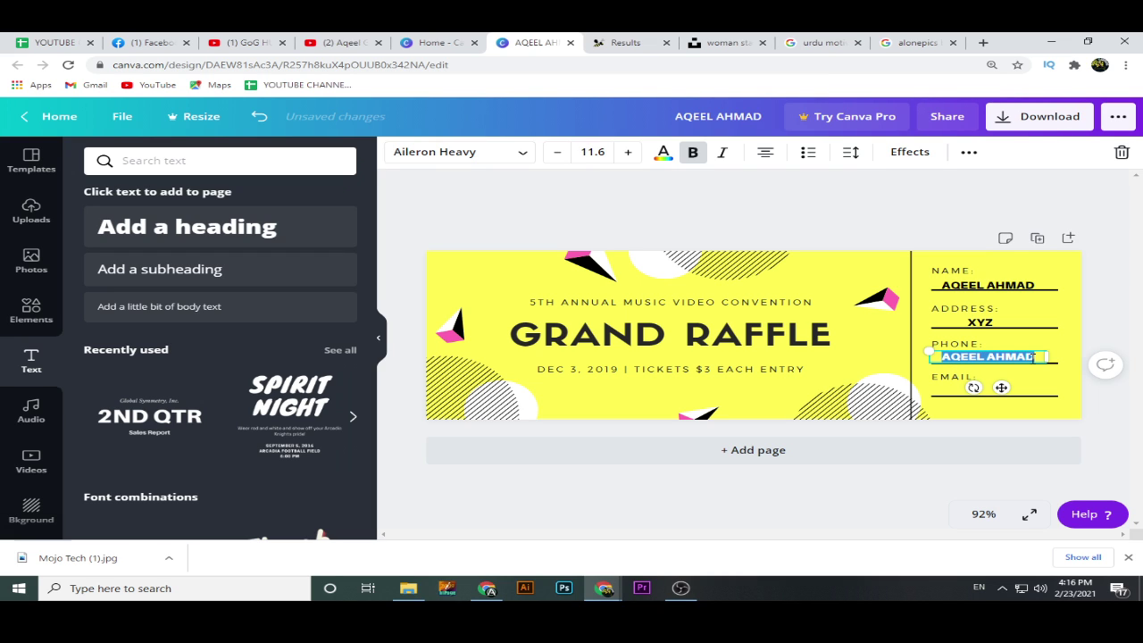
{"action": "type", "text": "123"}
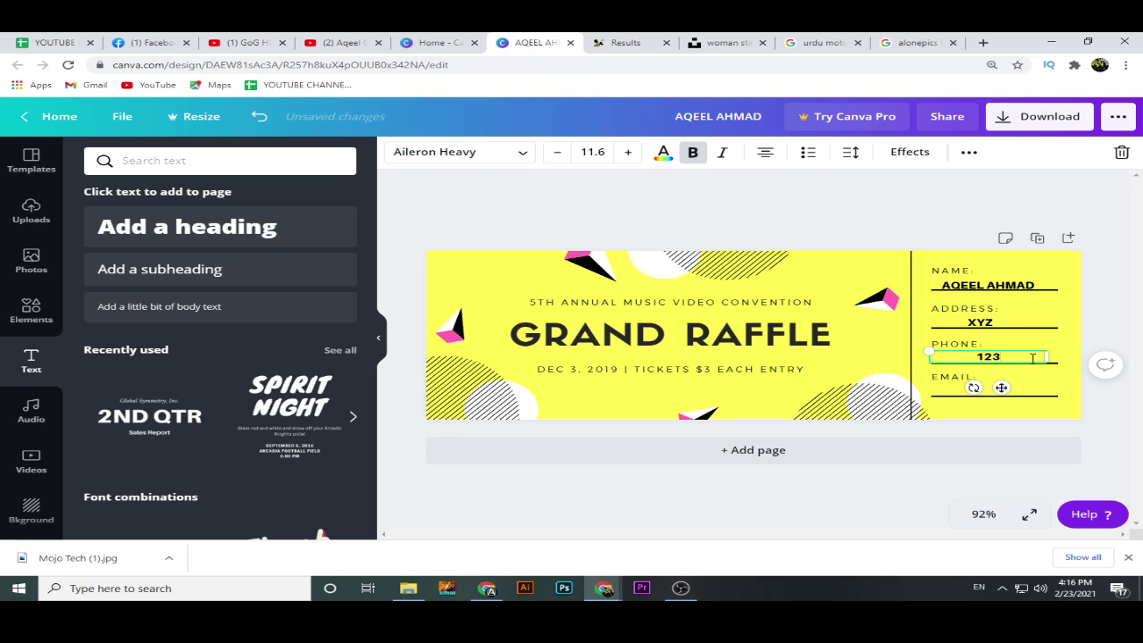
{"action": "type", "text": "4567890"}
{"action": "left_click", "coordinate": [1125, 427]}
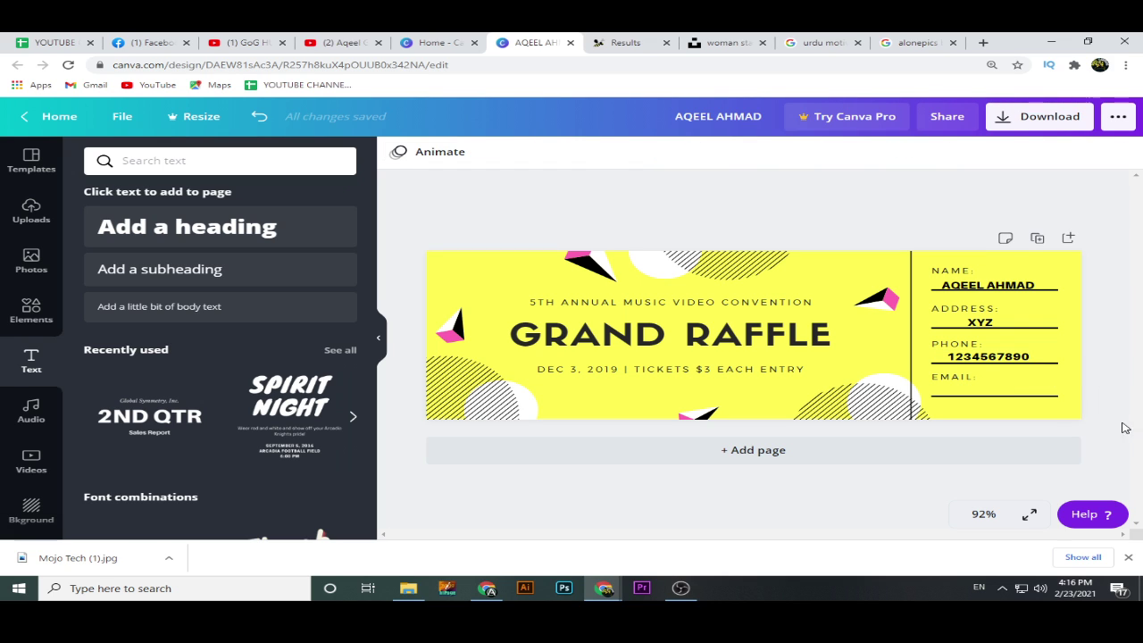
Duplicate the XYZ address entry onto the email line and nudge the name entry up slightly.
{"action": "left_click", "coordinate": [1003, 327]}
{"action": "key", "text": "ctrl+d"}
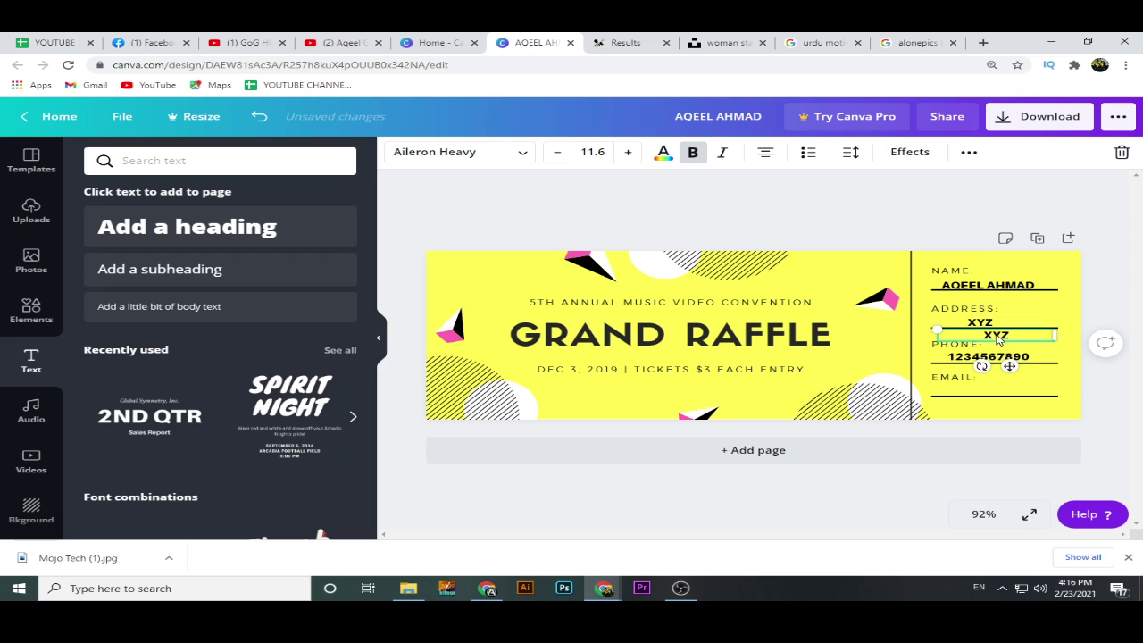
{"action": "left_click_drag", "start_coordinate": [995, 356], "coordinate": [982, 393]}
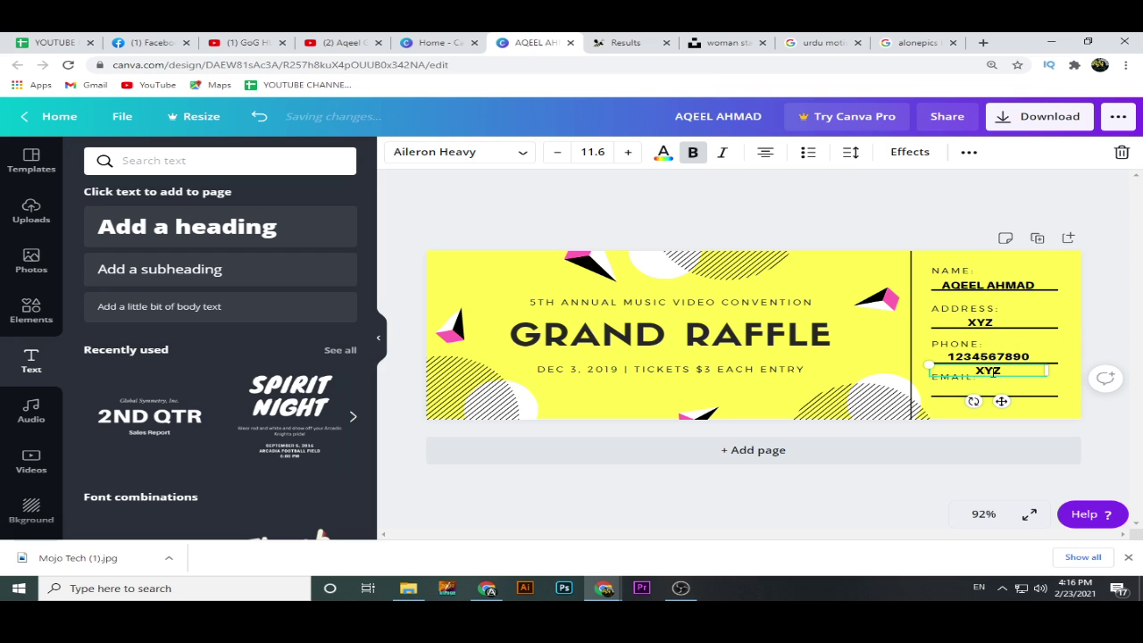
{"action": "left_click", "coordinate": [1056, 390]}
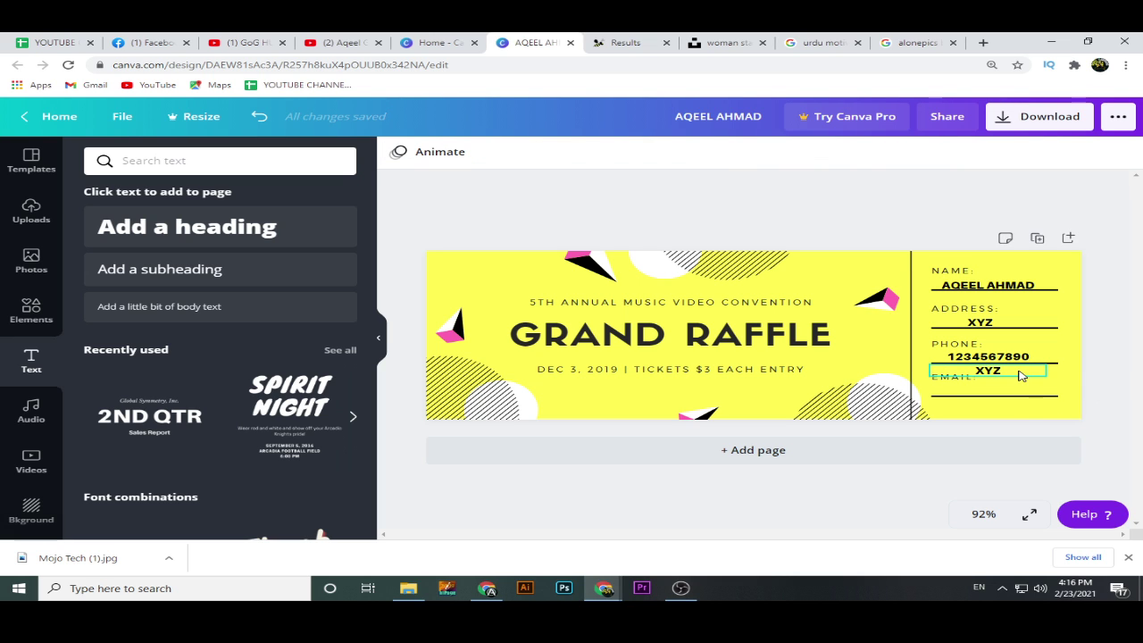
{"action": "left_click_drag", "start_coordinate": [1021, 374], "coordinate": [1017, 391]}
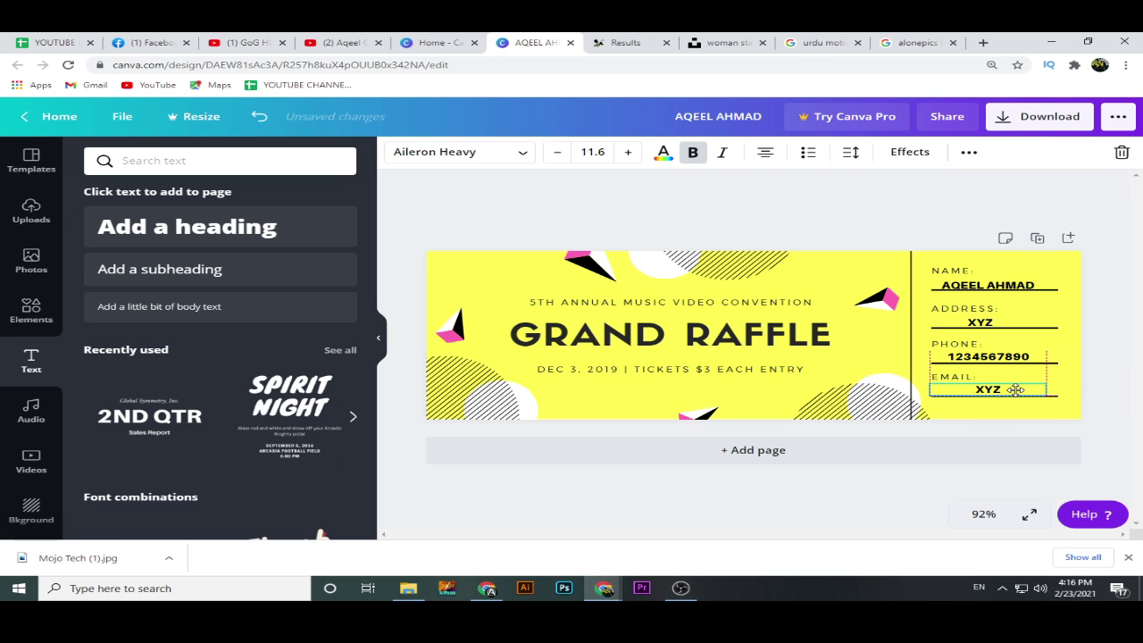
{"action": "left_click", "coordinate": [1005, 286]}
{"action": "left_click_drag", "start_coordinate": [1005, 286], "coordinate": [1006, 284]}
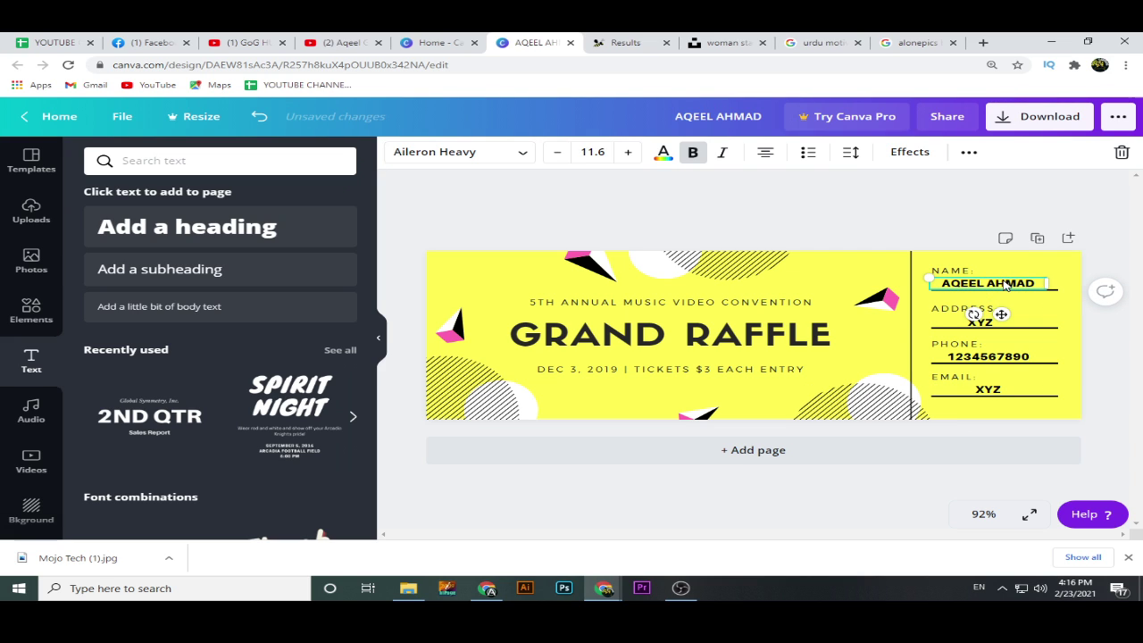
Move the phone number and name entries left to snap against the divider guide.
{"action": "left_click", "coordinate": [1105, 383]}
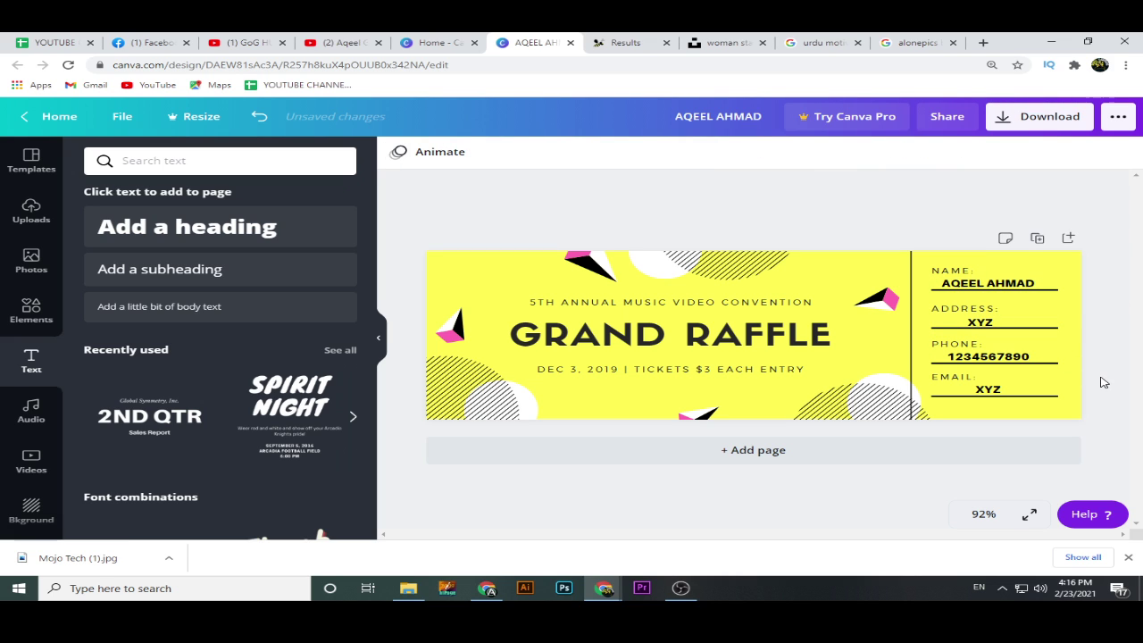
{"action": "left_click", "coordinate": [1027, 363]}
{"action": "mouse_move", "coordinate": [1028, 361]}
{"action": "left_mouse_down"}
{"action": "mouse_move", "coordinate": [1012, 357]}
{"action": "mouse_move", "coordinate": [1032, 358]}
{"action": "left_mouse_up"}
{"action": "left_click_drag", "start_coordinate": [1031, 286], "coordinate": [1008, 280]}
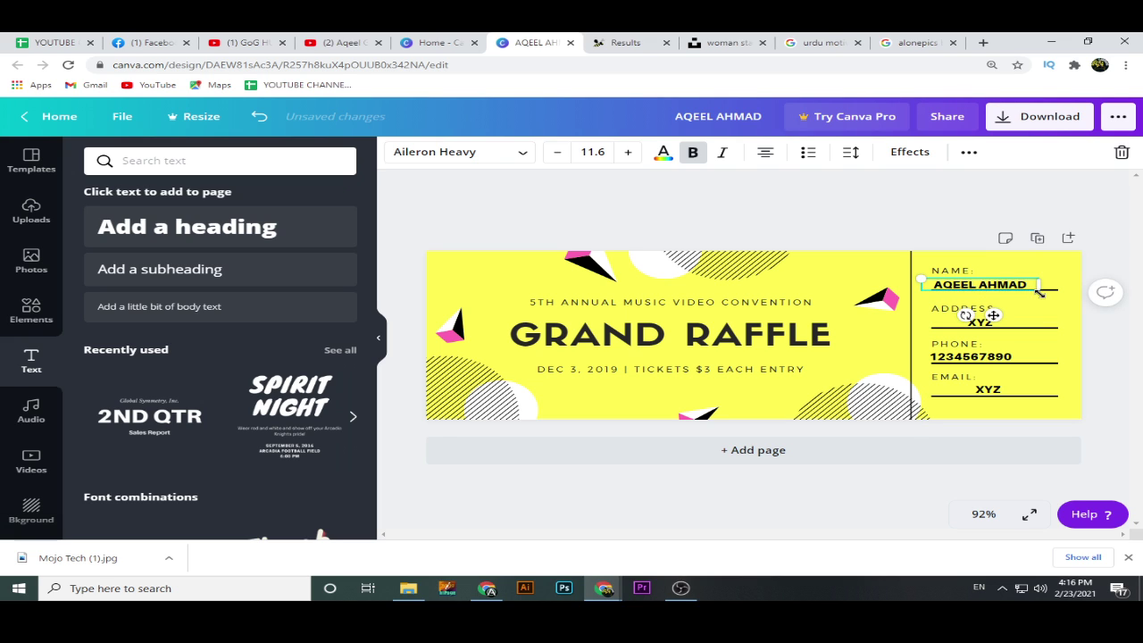
{"action": "left_click", "coordinate": [1104, 337]}
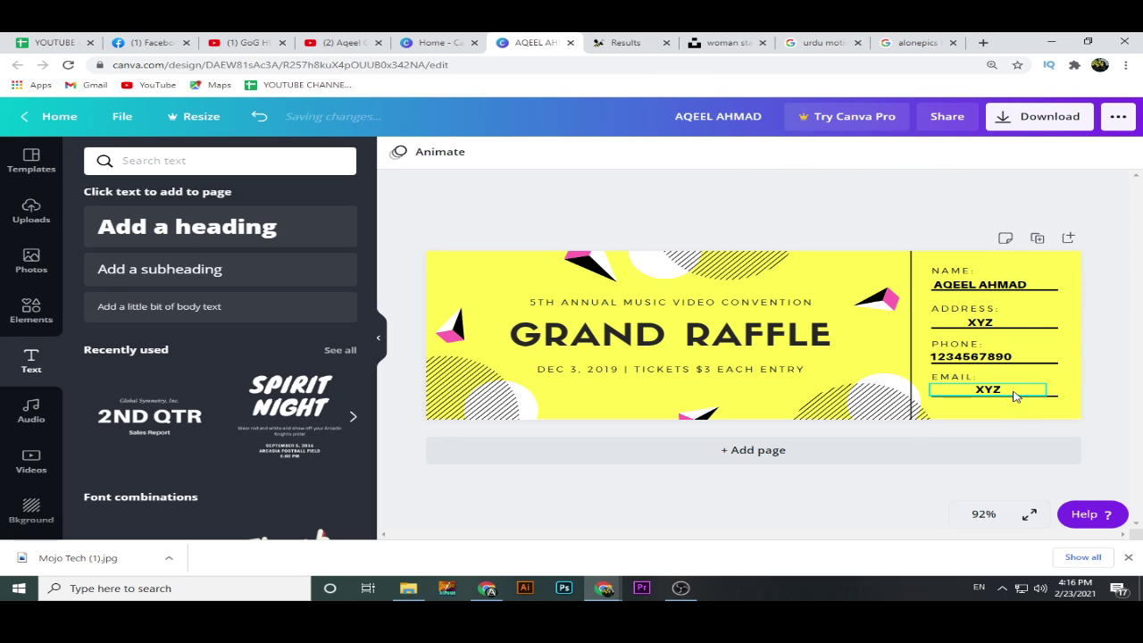
Shift the email line's XYZ entry slightly to the right.
{"action": "left_click", "coordinate": [993, 322]}
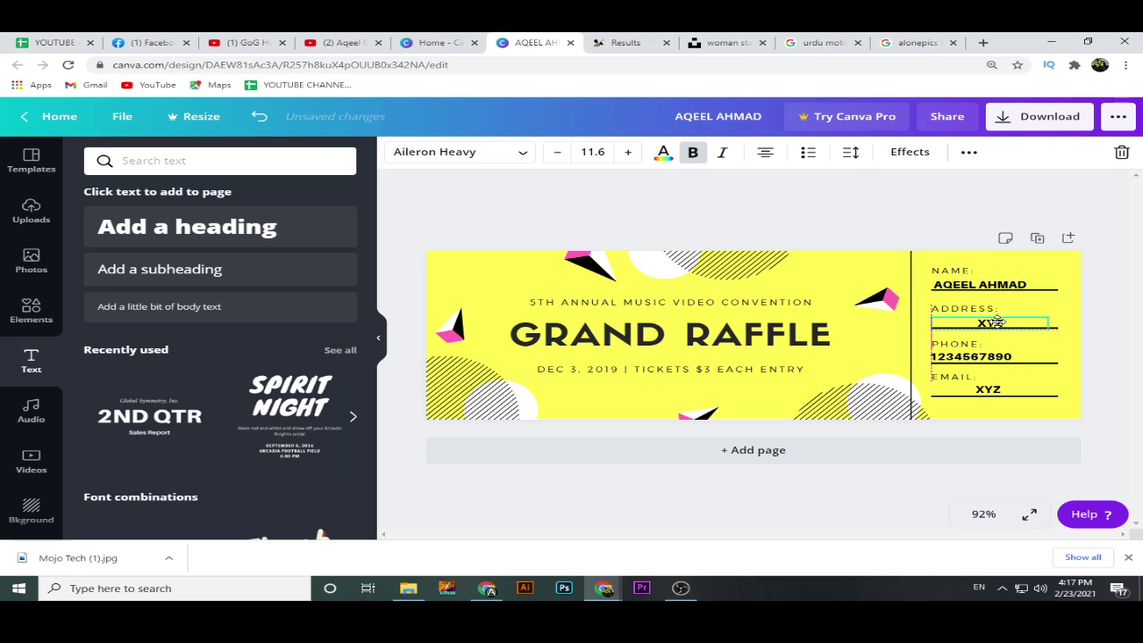
{"action": "left_click", "coordinate": [1111, 390]}
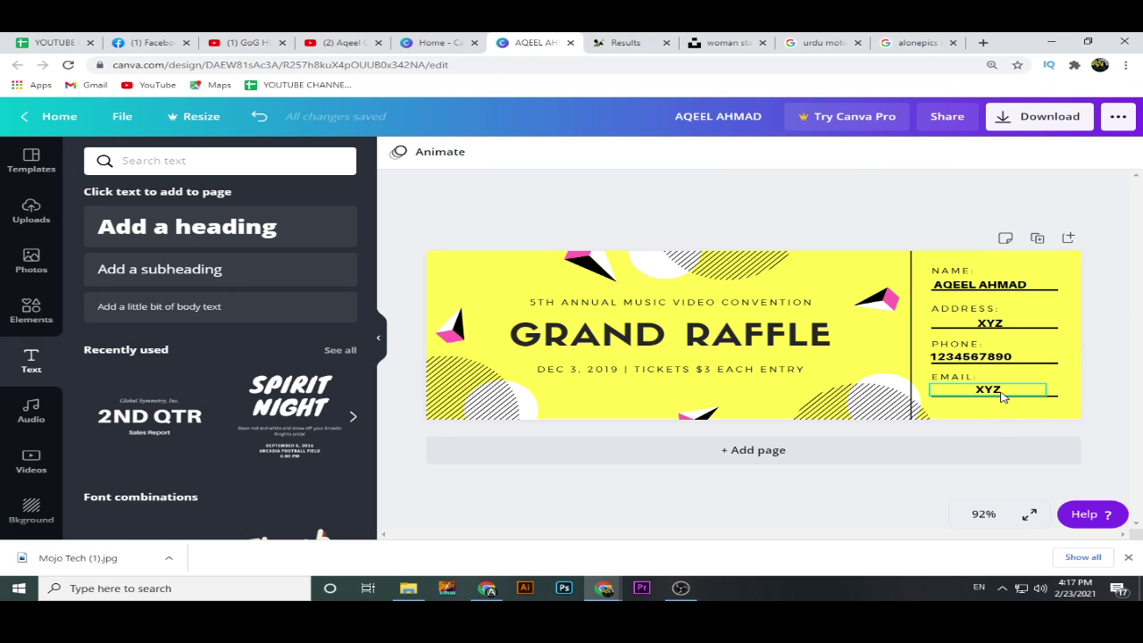
{"action": "left_click_drag", "start_coordinate": [1003, 397], "coordinate": [1009, 393]}
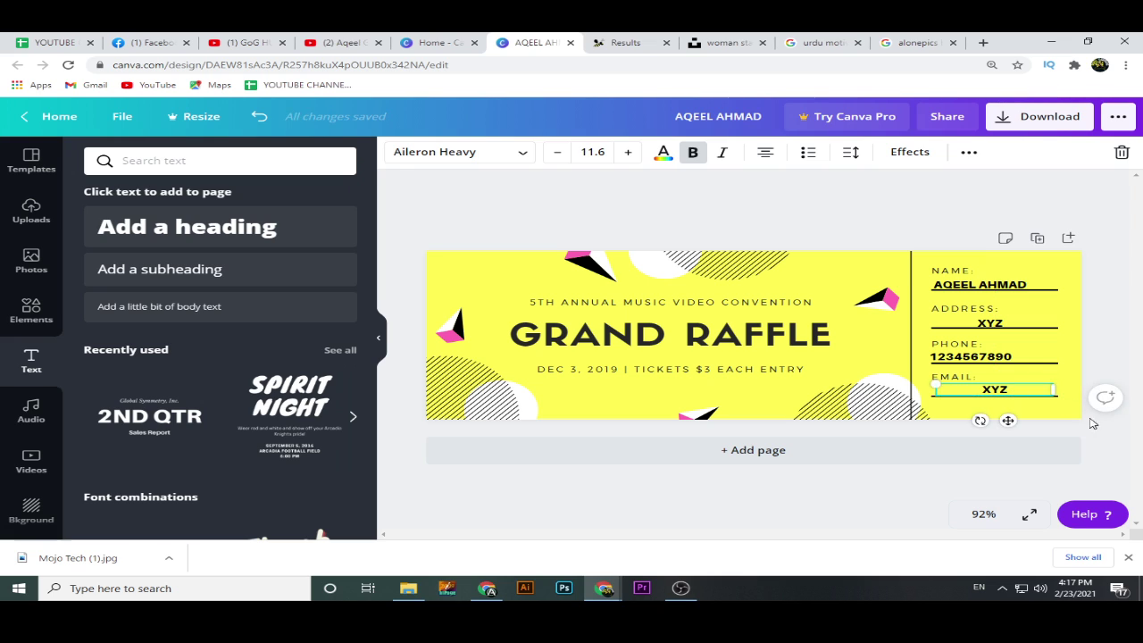
{"action": "left_click", "coordinate": [1113, 444]}
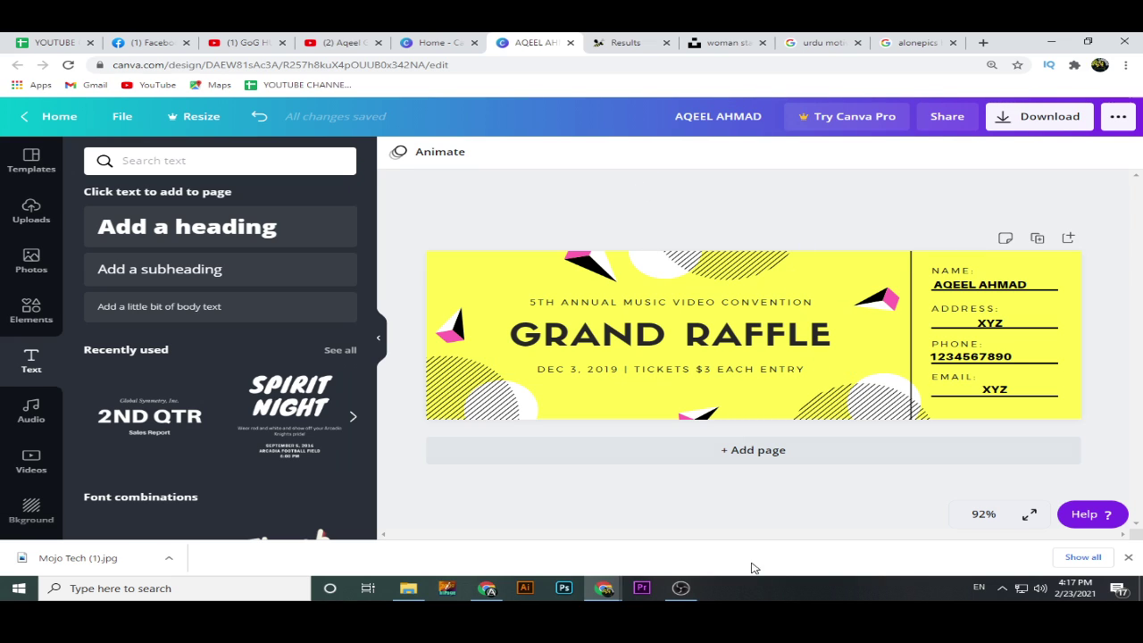
Delete the 5TH ANNUAL MUSIC VIDEO CONVENTION line and the date and ticket-price line.
{"action": "left_click", "coordinate": [681, 588]}
{"action": "left_click", "coordinate": [681, 588]}
{"action": "left_click", "coordinate": [774, 306]}
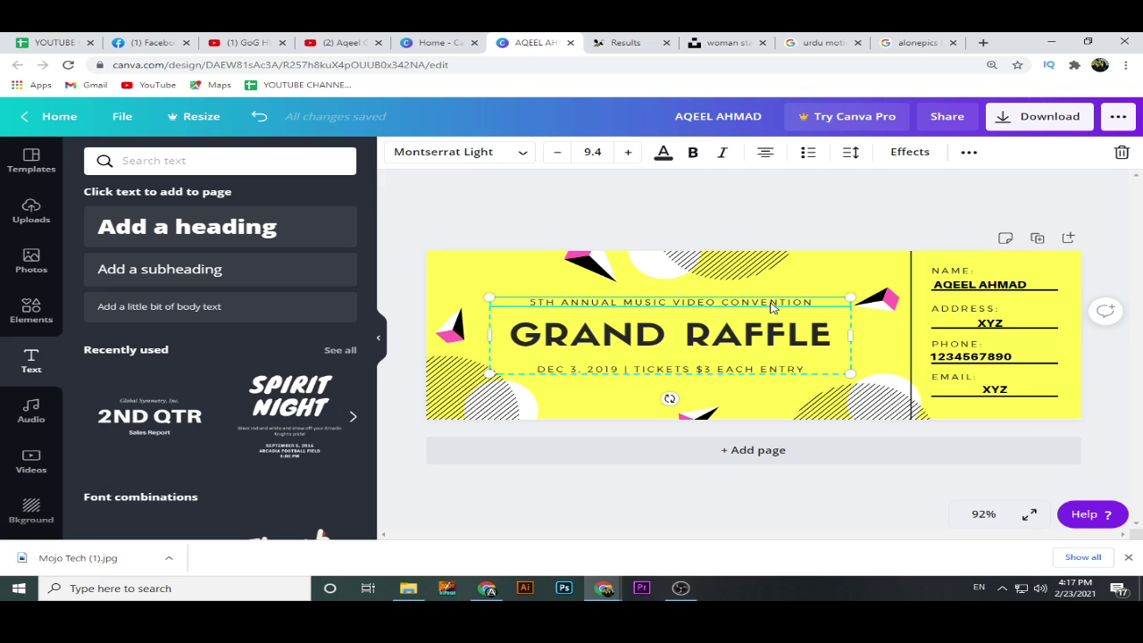
{"action": "key", "text": "Delete"}
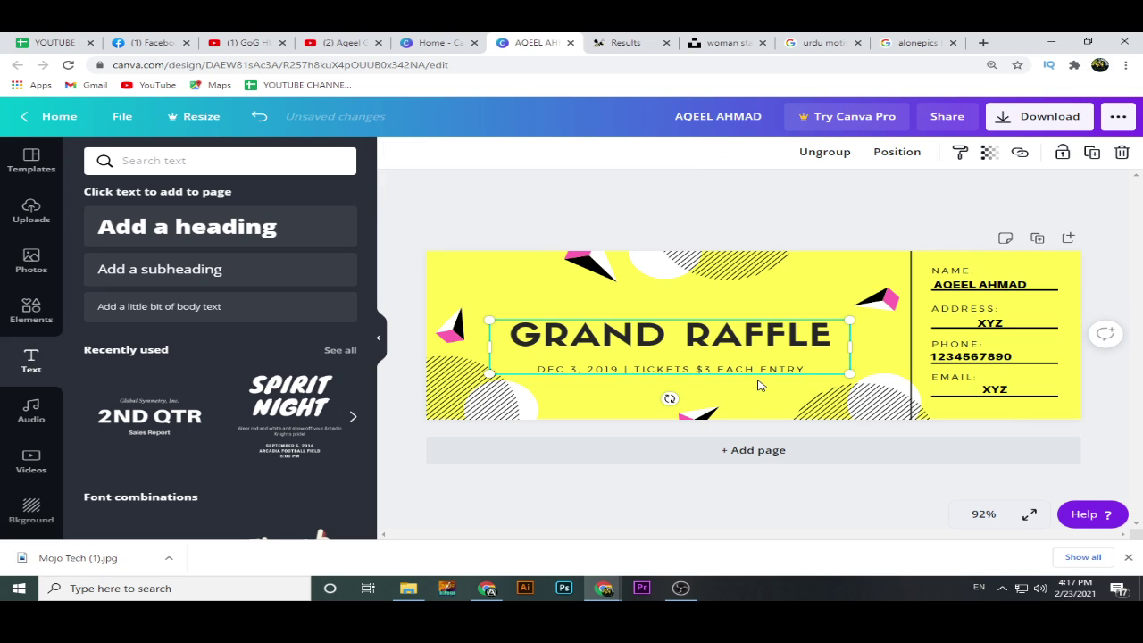
{"action": "left_click", "coordinate": [766, 375]}
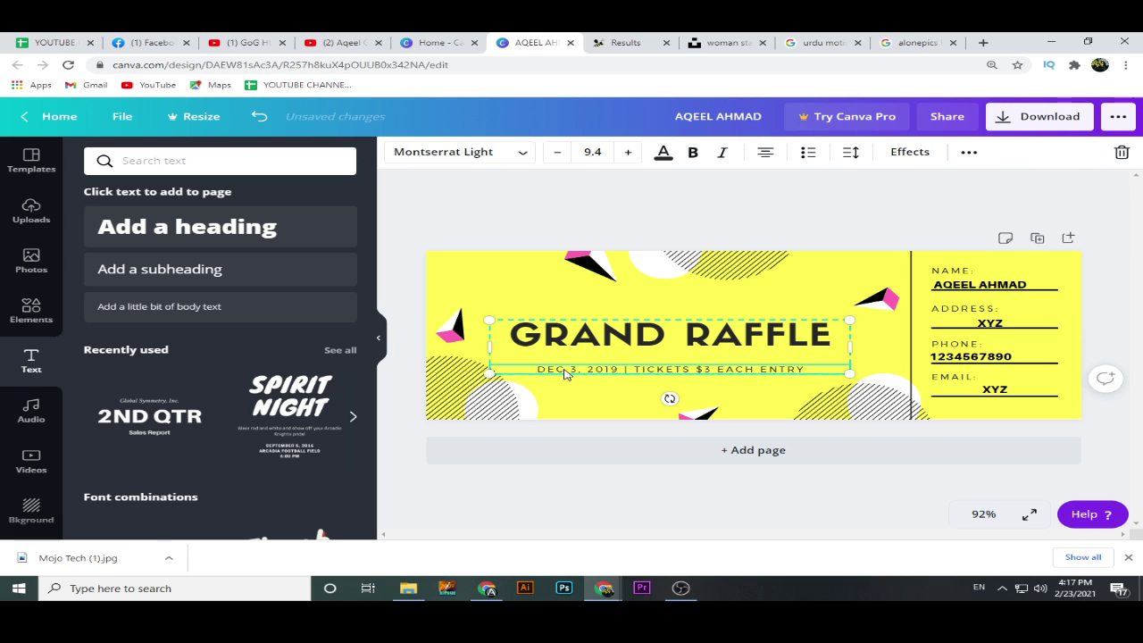
{"action": "key", "text": "Delete"}
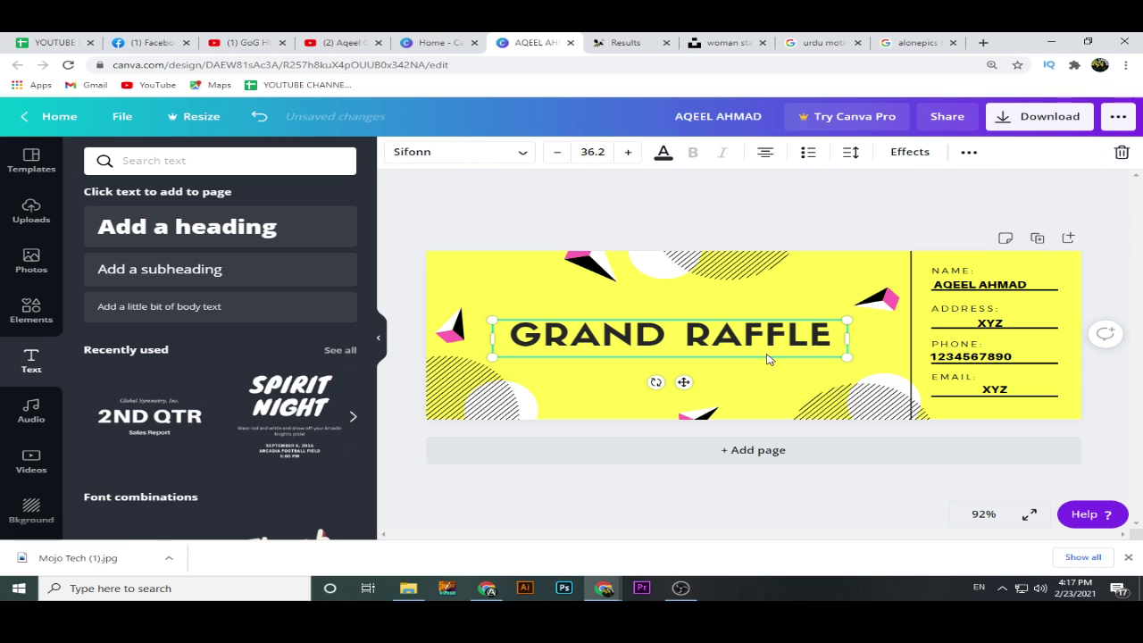
Resize the GRAND RAFFLE heading box so the text sits at 26.7 on two lines.
{"action": "double_click", "coordinate": [831, 338]}
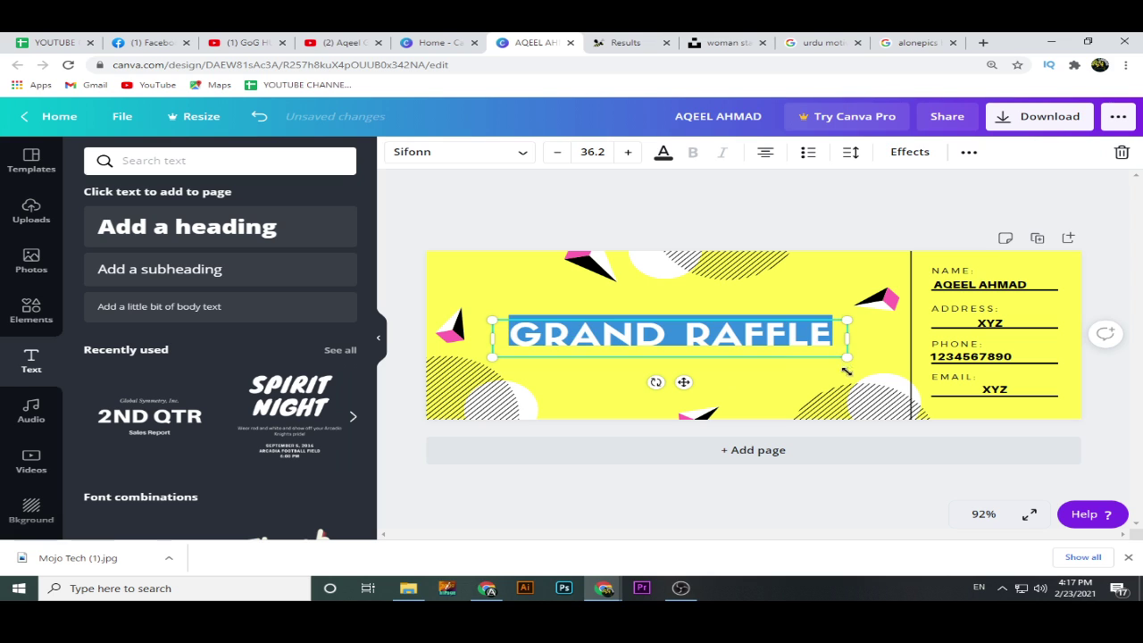
{"action": "left_click", "coordinate": [829, 377]}
{"action": "left_click", "coordinate": [845, 345]}
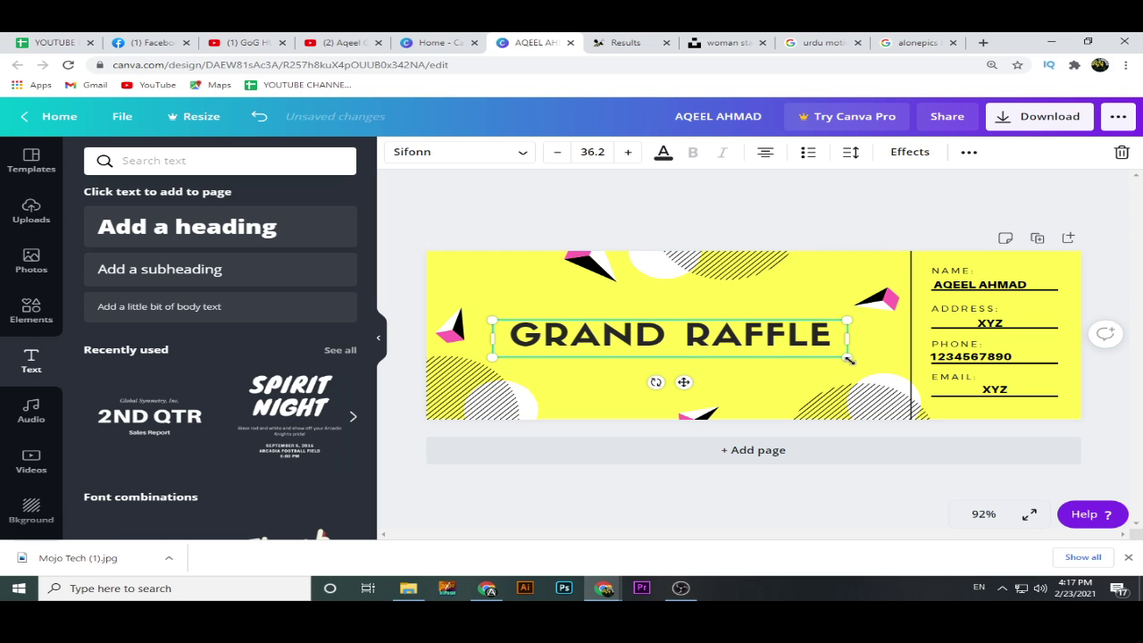
{"action": "left_click_drag", "start_coordinate": [850, 359], "coordinate": [952, 368]}
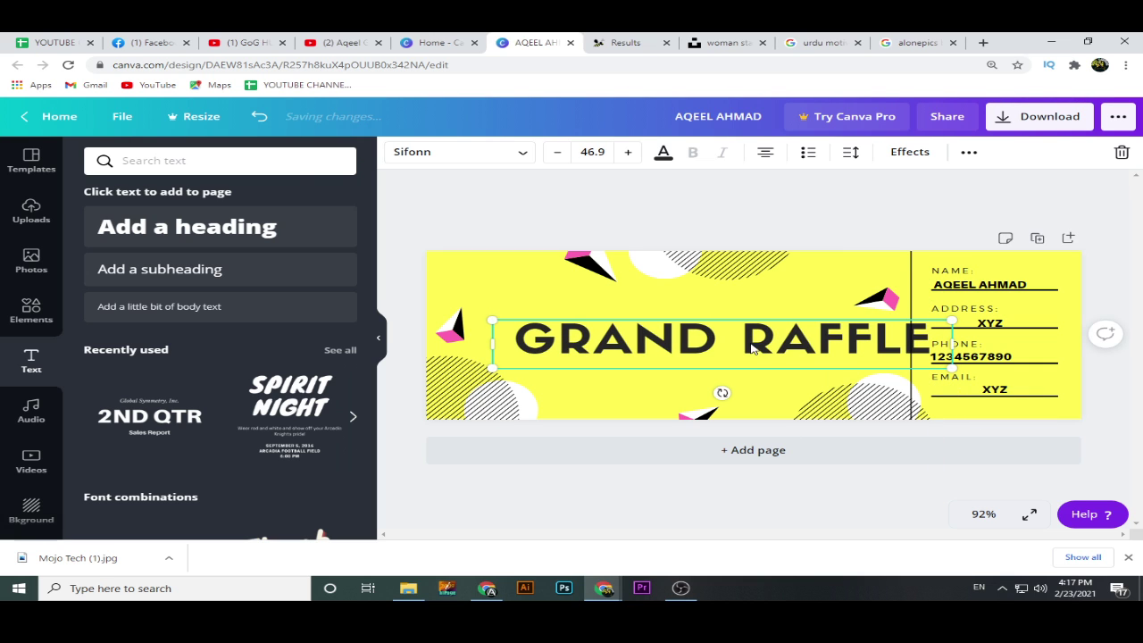
{"action": "double_click", "coordinate": [751, 346]}
{"action": "left_click", "coordinate": [741, 343]}
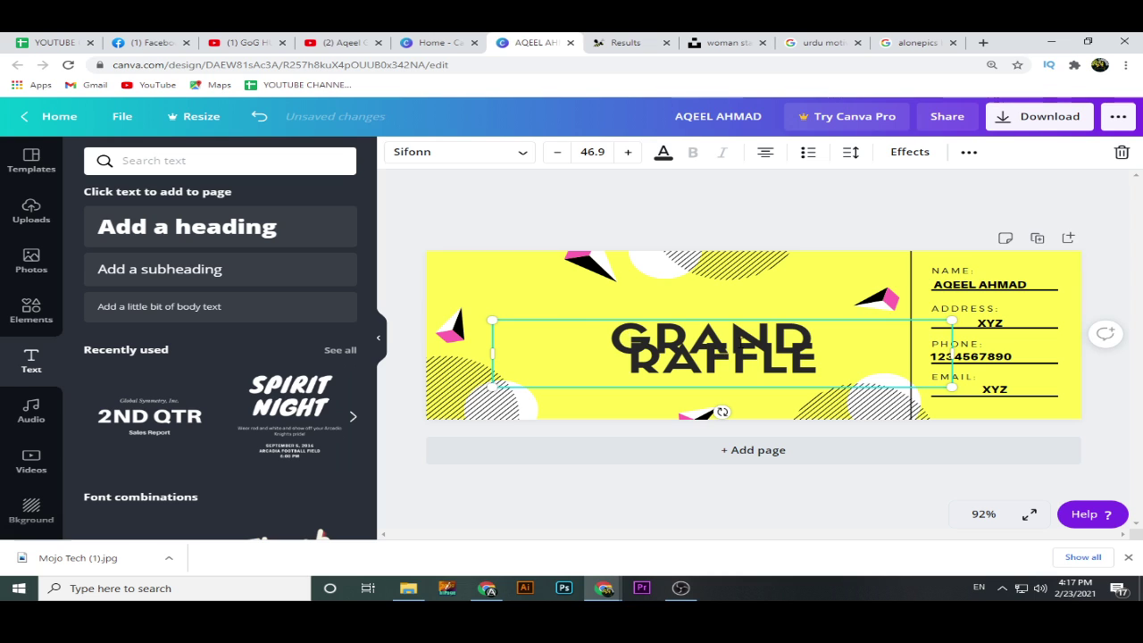
{"action": "left_click_drag", "start_coordinate": [952, 388], "coordinate": [734, 375]}
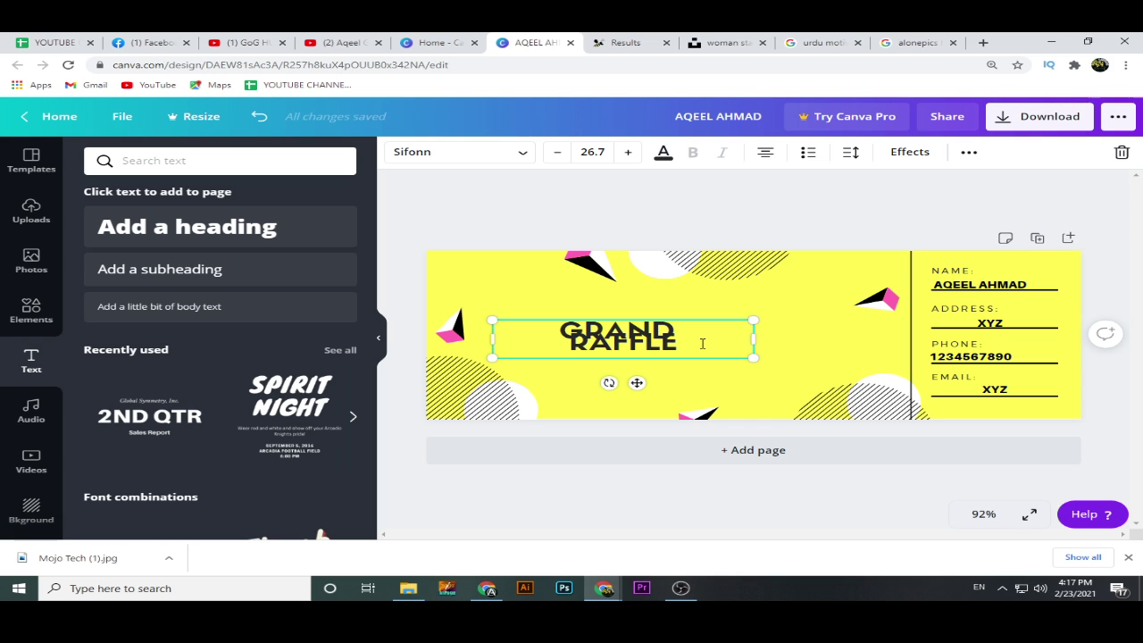
Enlarge the two-line GRAND RAFFLE heading to size 72.7 and move it up onto the ticket.
{"action": "left_click", "coordinate": [703, 343]}
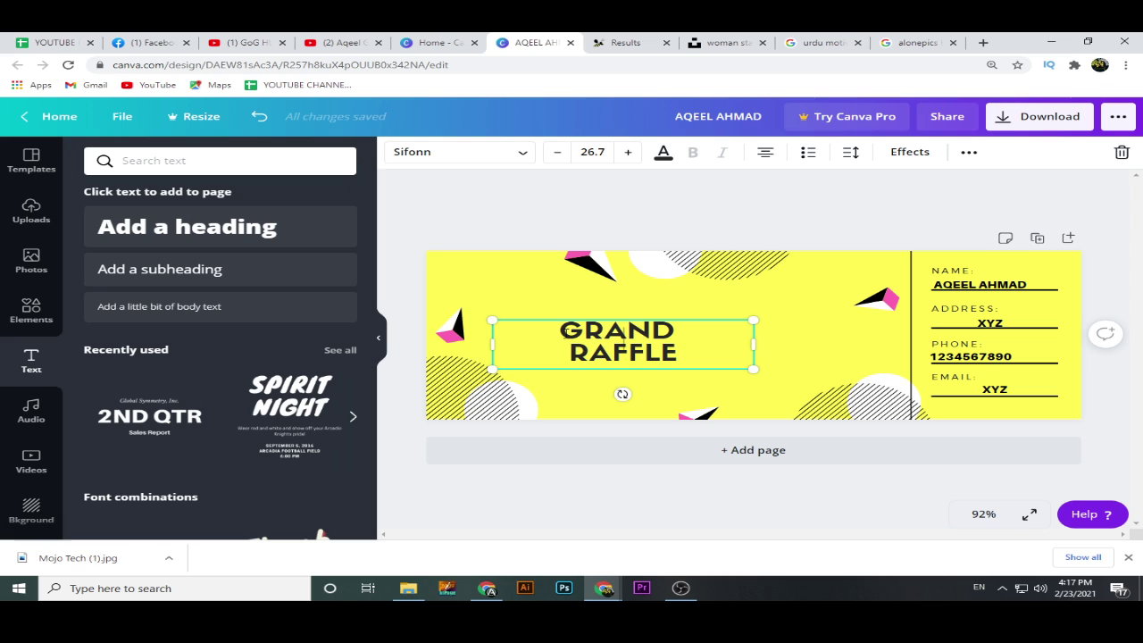
{"action": "left_click", "coordinate": [564, 334]}
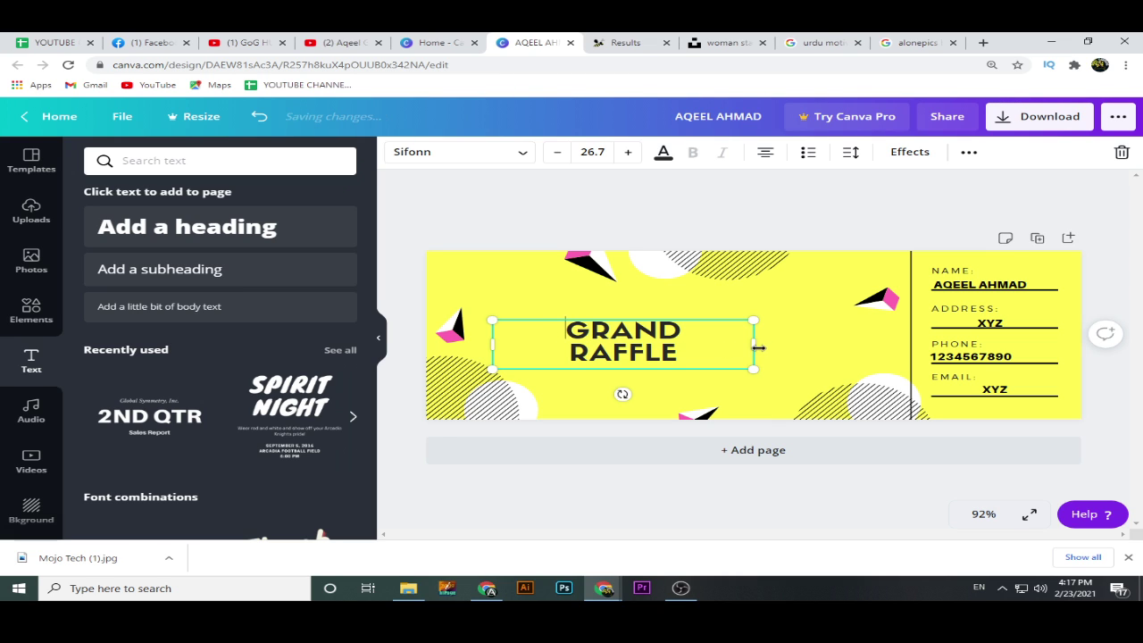
{"action": "left_click_drag", "start_coordinate": [754, 343], "coordinate": [880, 407]}
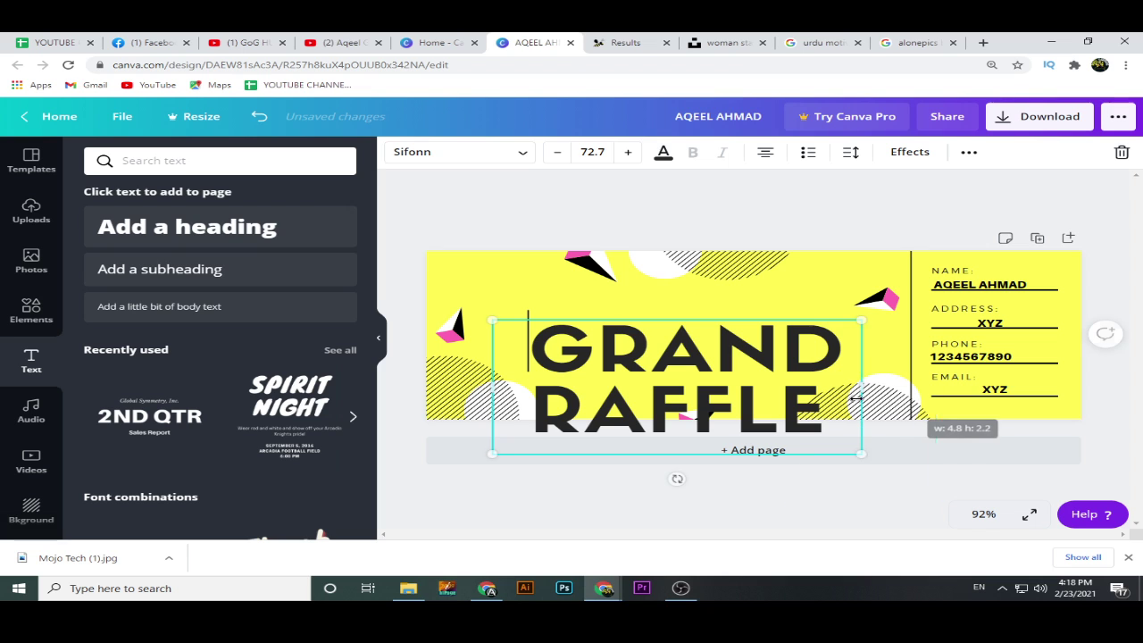
{"action": "left_click", "coordinate": [908, 500]}
{"action": "left_click_drag", "start_coordinate": [746, 398], "coordinate": [742, 359]}
{"action": "left_click", "coordinate": [829, 221]}
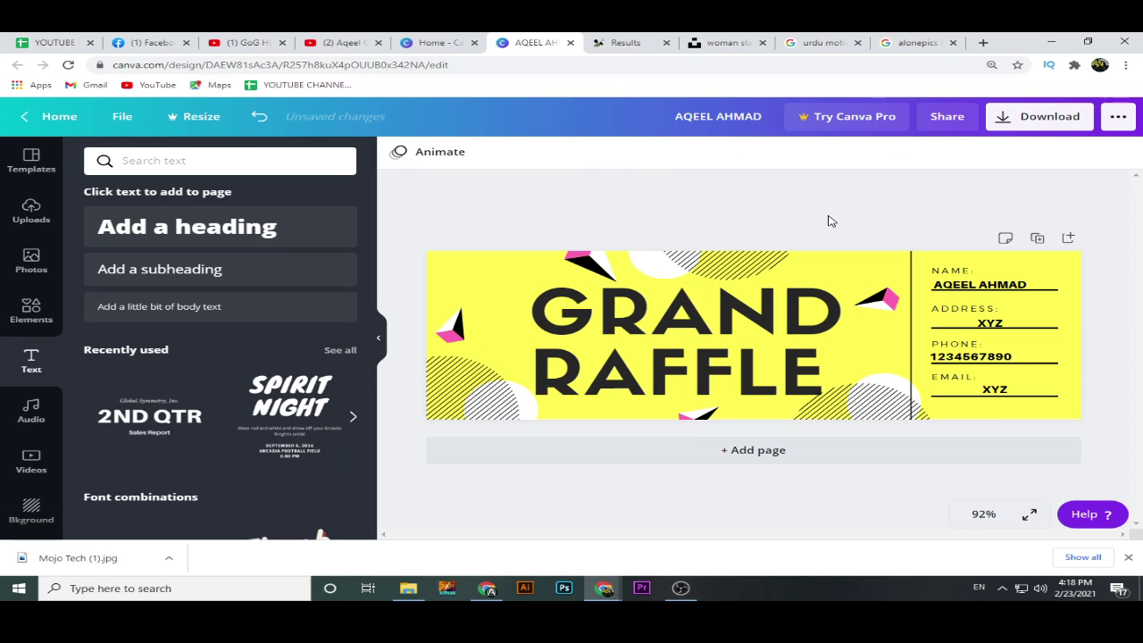
{"action": "left_click", "coordinate": [806, 309]}
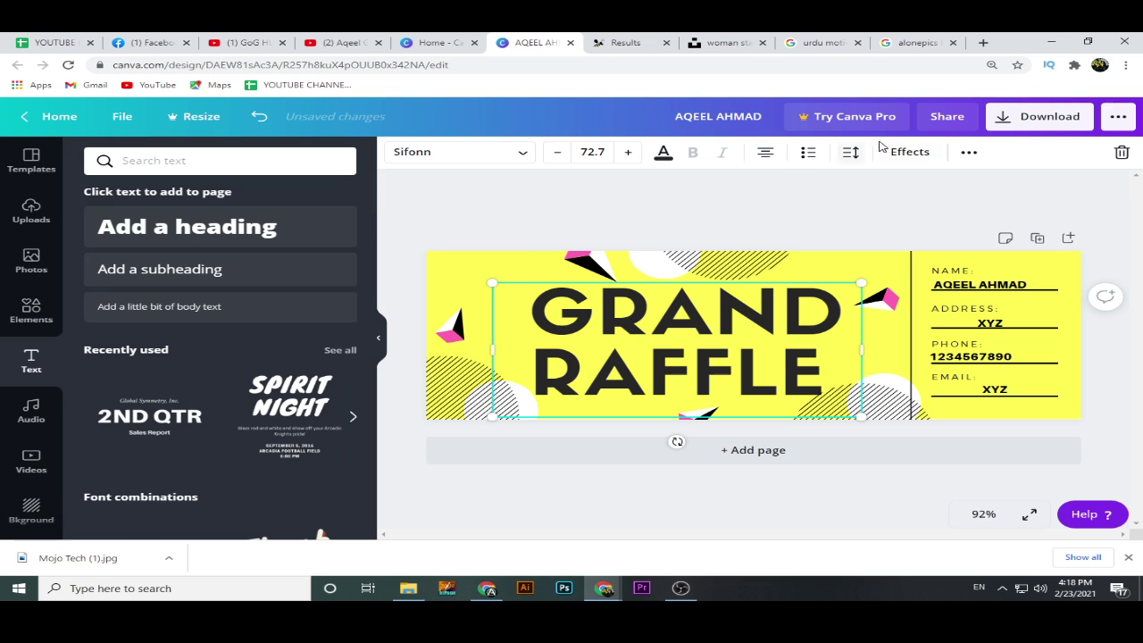
Add a pink Shadow effect to GRAND RAFFLE, tuning its transparency, blur and offset.
{"action": "left_click", "coordinate": [909, 151]}
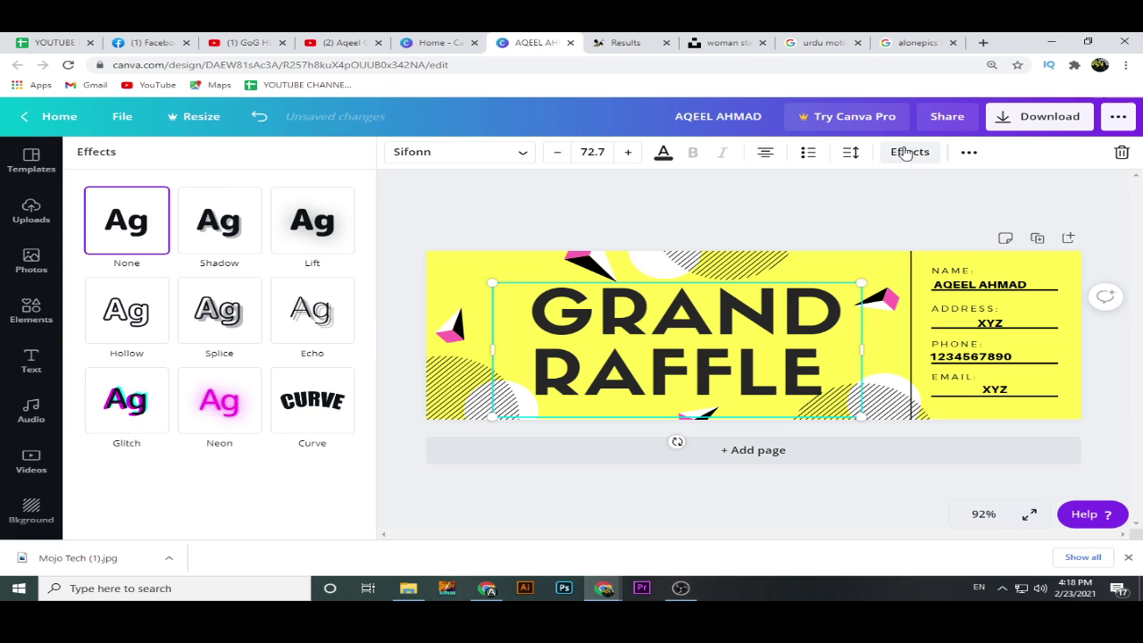
{"action": "left_click", "coordinate": [259, 245]}
{"action": "left_click", "coordinate": [327, 440]}
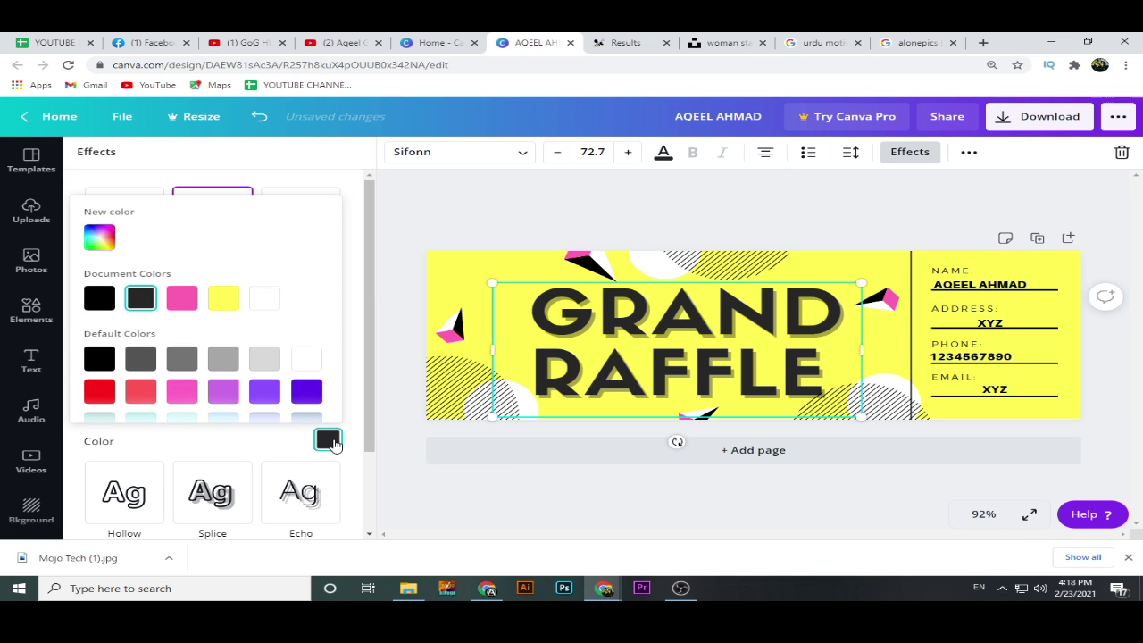
{"action": "left_click", "coordinate": [98, 392]}
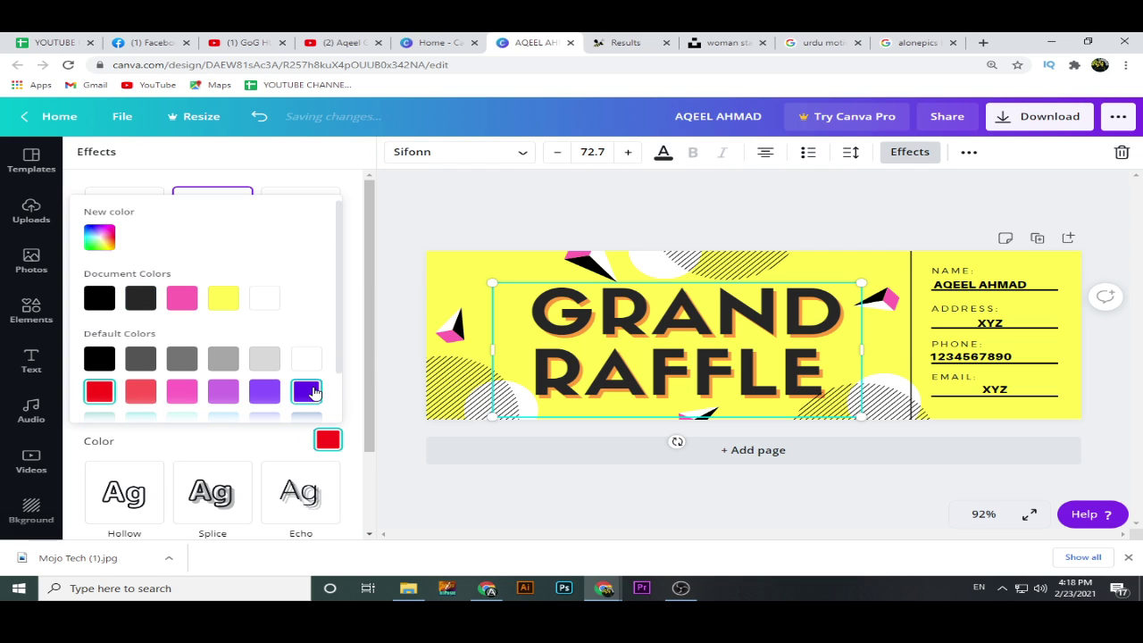
{"action": "left_click", "coordinate": [309, 392]}
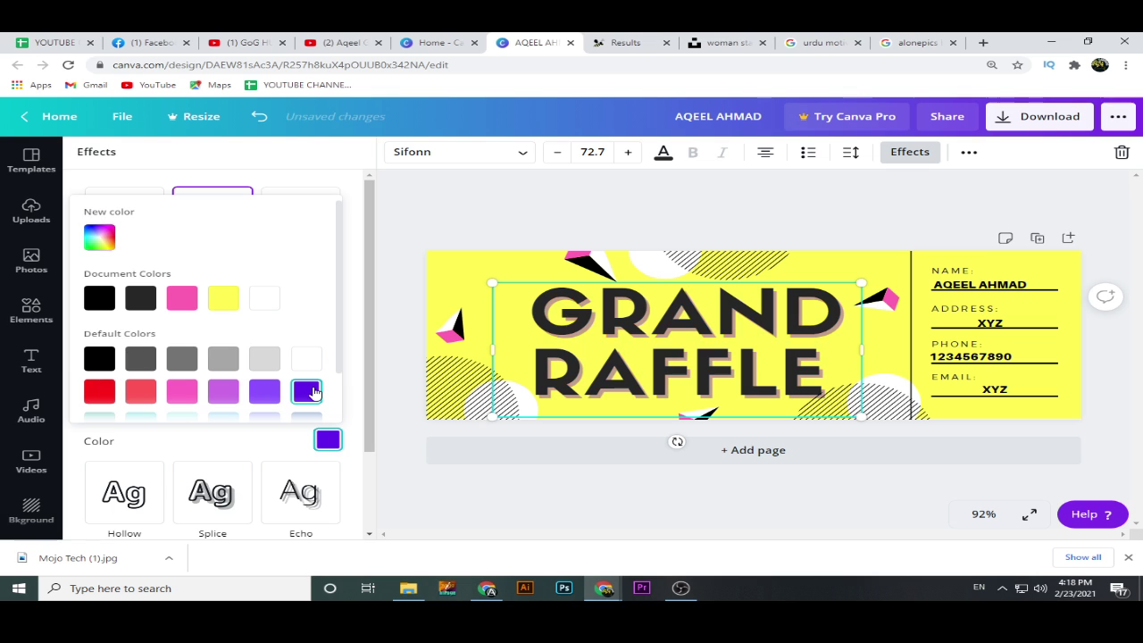
{"action": "left_click", "coordinate": [181, 393]}
{"action": "left_click", "coordinate": [353, 379]}
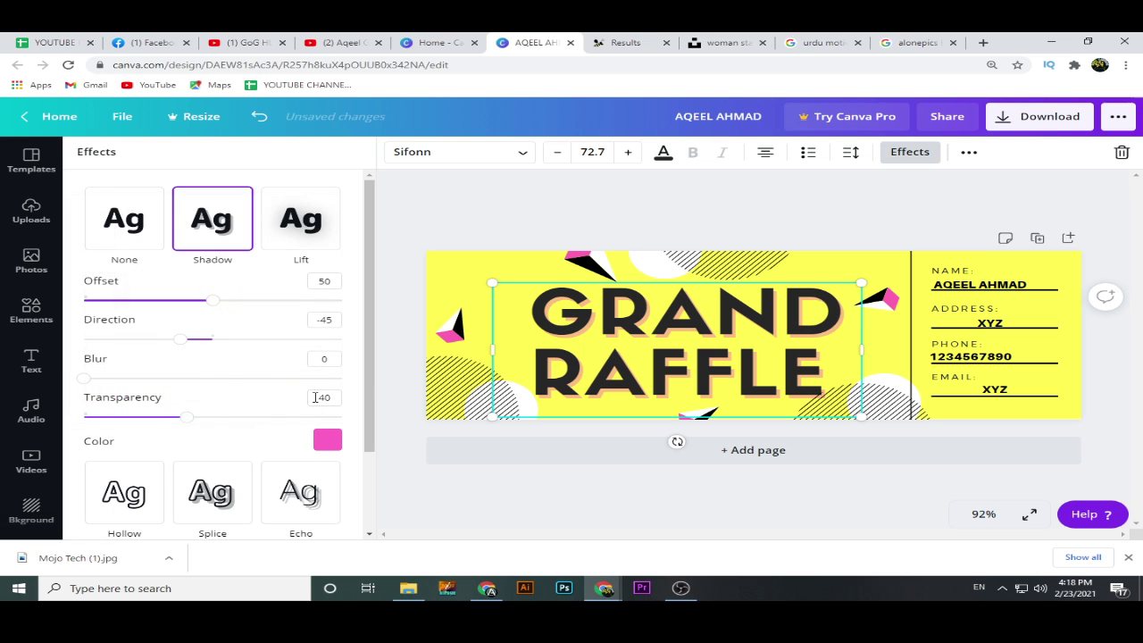
{"action": "left_click_drag", "start_coordinate": [189, 417], "coordinate": [421, 434]}
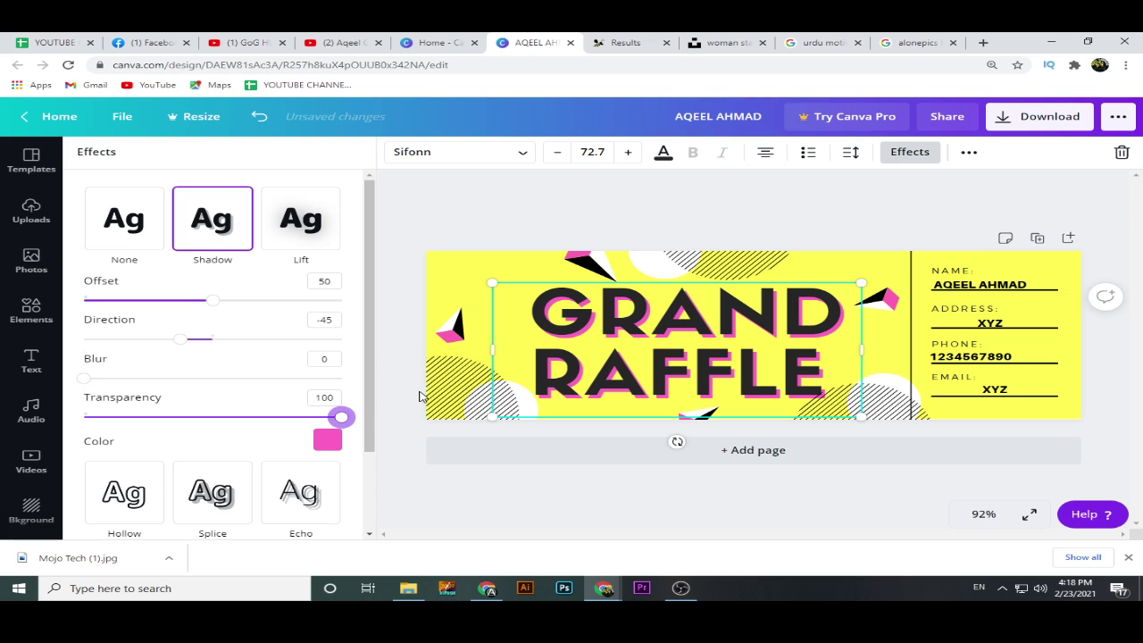
{"action": "left_click_drag", "start_coordinate": [80, 379], "coordinate": [158, 379]}
{"action": "left_click_drag", "start_coordinate": [211, 300], "coordinate": [174, 305]}
{"action": "left_click", "coordinate": [592, 223]}
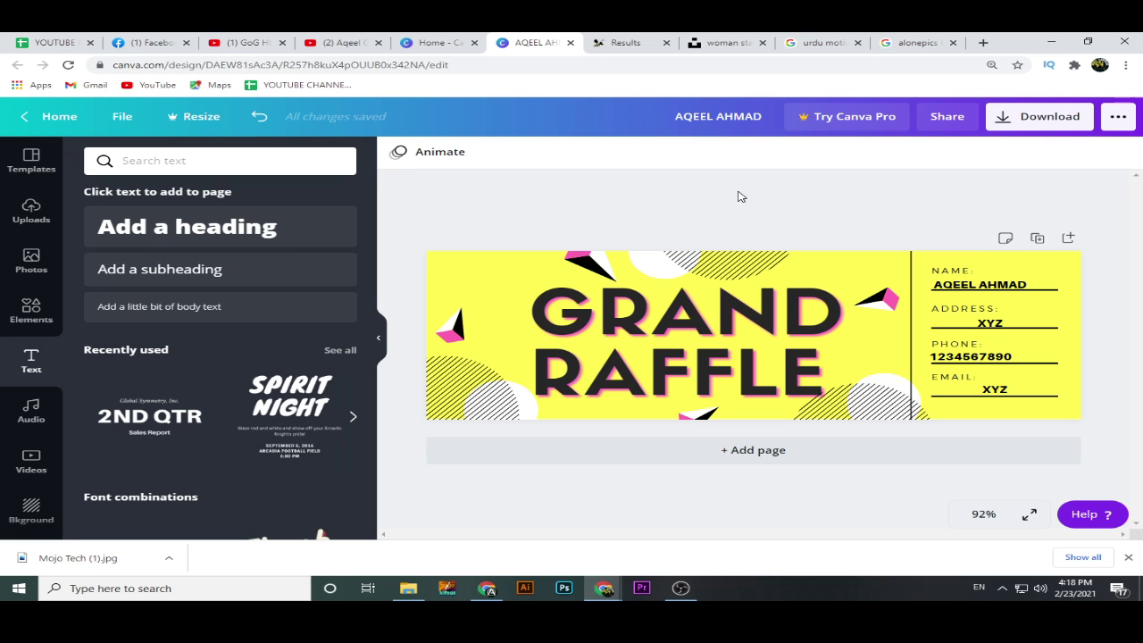
Bring the OBS Studio recorder window up from the taskbar over the finished ticket.
{"action": "left_click", "coordinate": [694, 601]}
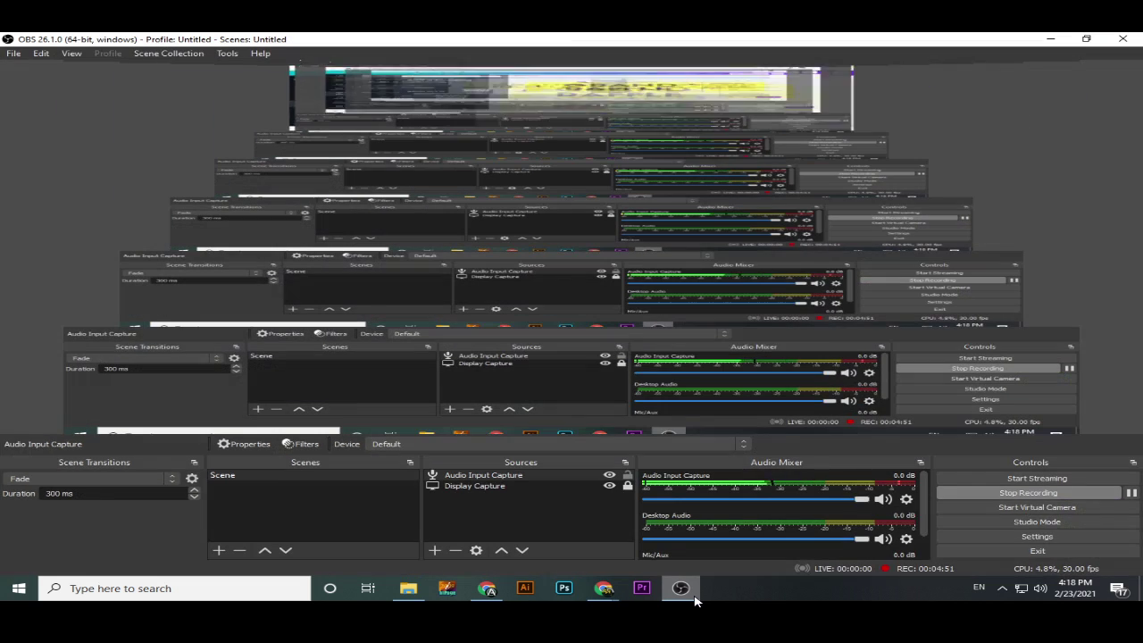
{"action": "left_click", "coordinate": [695, 601]}
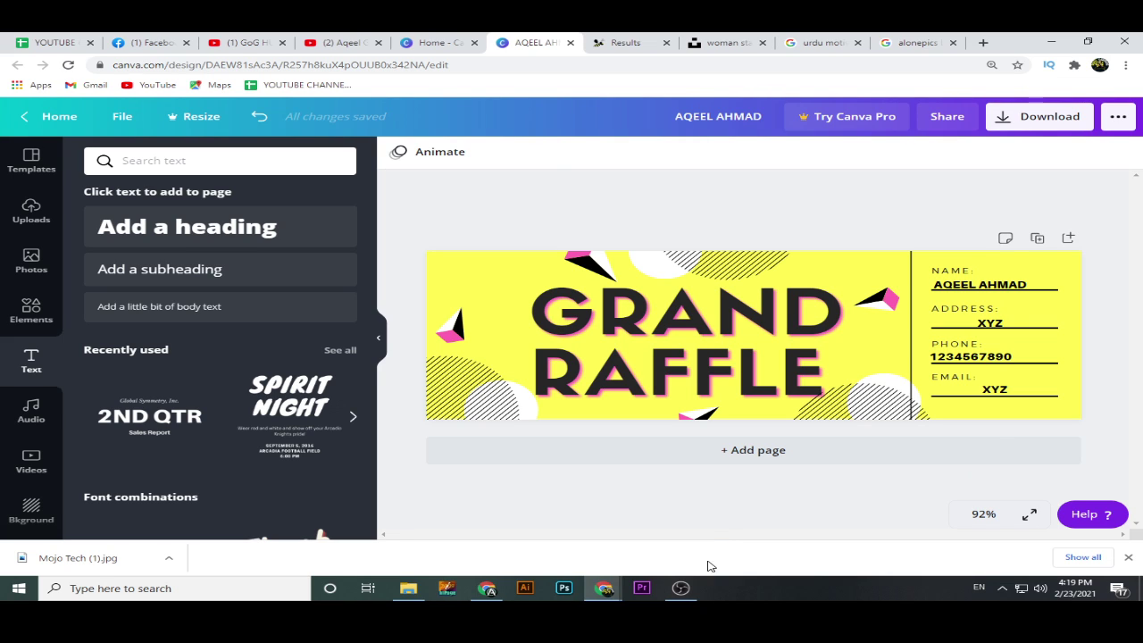
{"action": "left_click", "coordinate": [680, 587]}
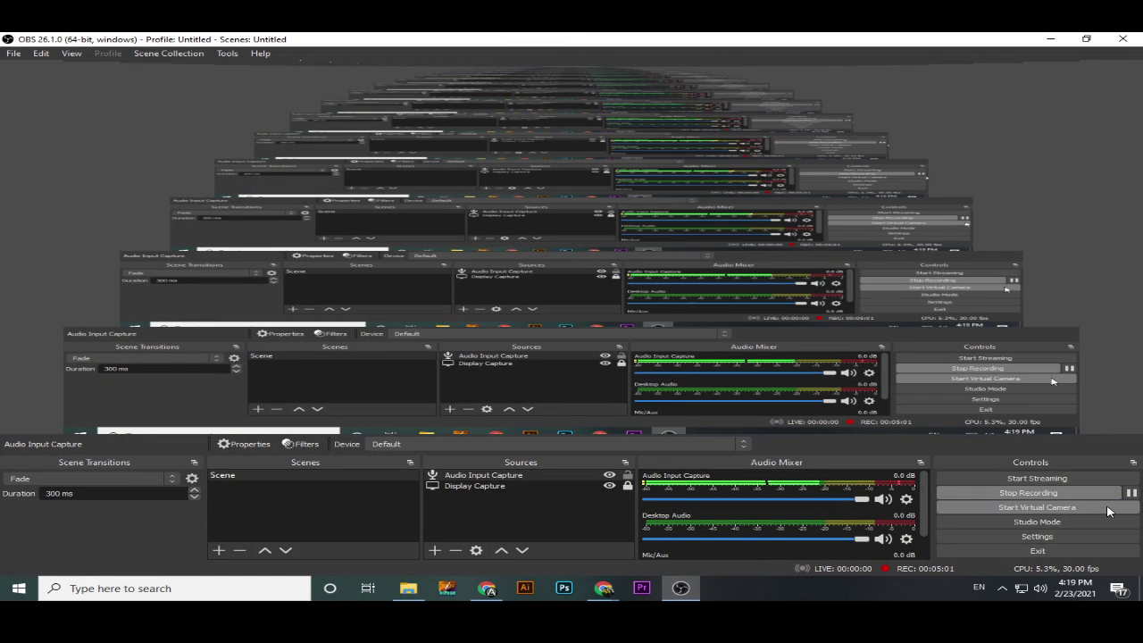